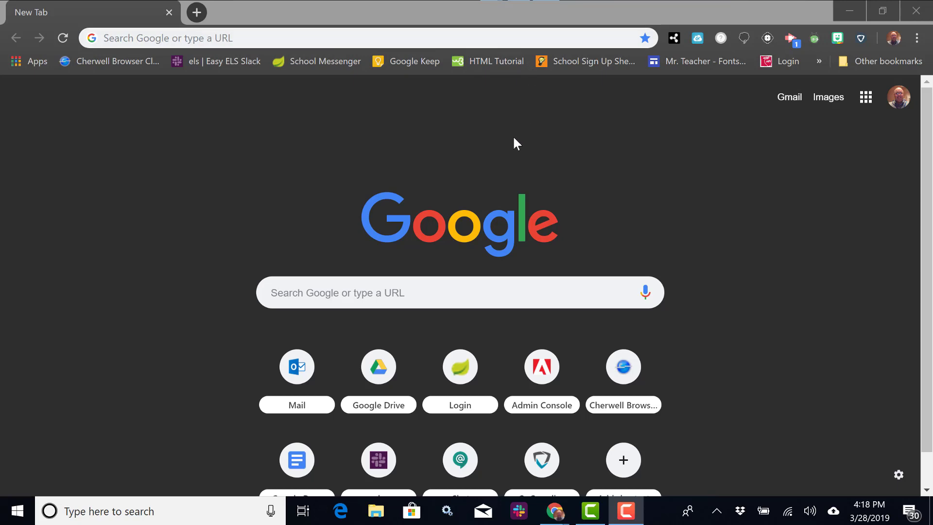
- Load teacher.goguardian.com and log in with the Google account
click(894, 39)
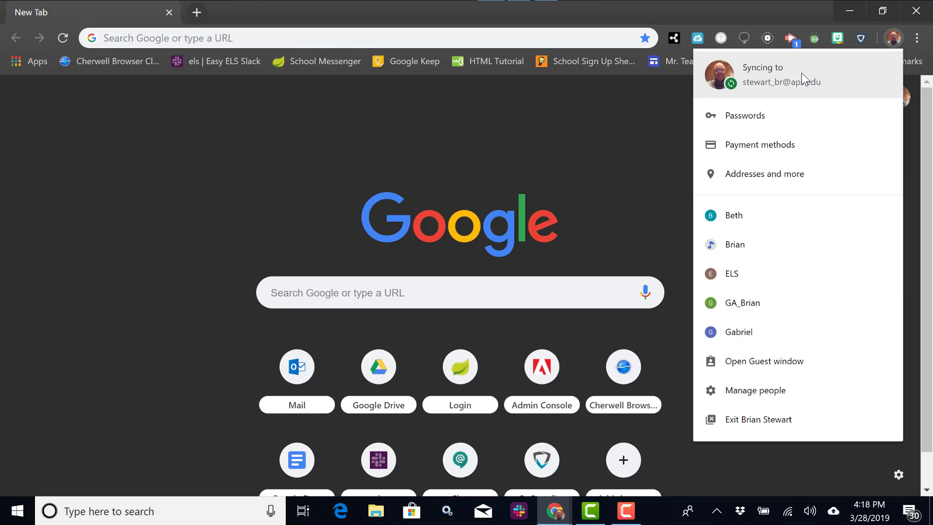
click(632, 121)
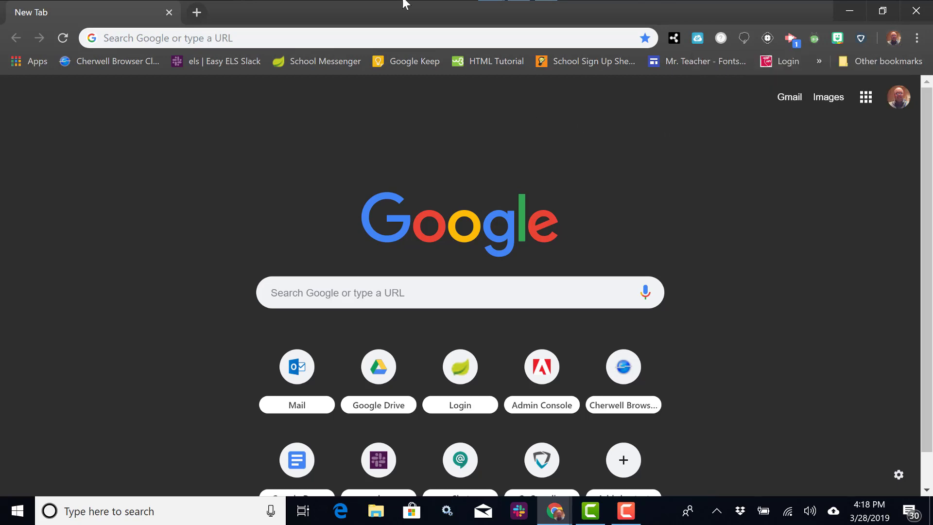
click(329, 38)
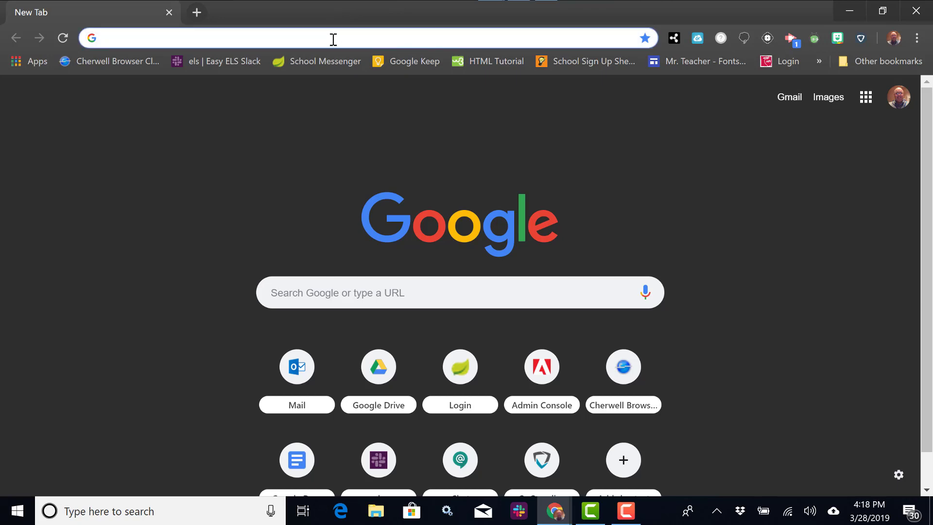
text(teacher.goguardian.com)
key(Return)
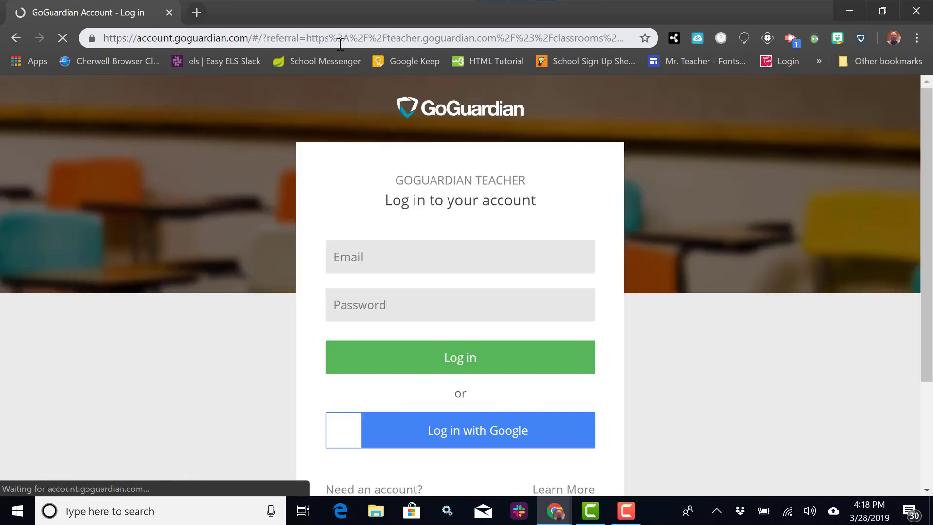
click(445, 439)
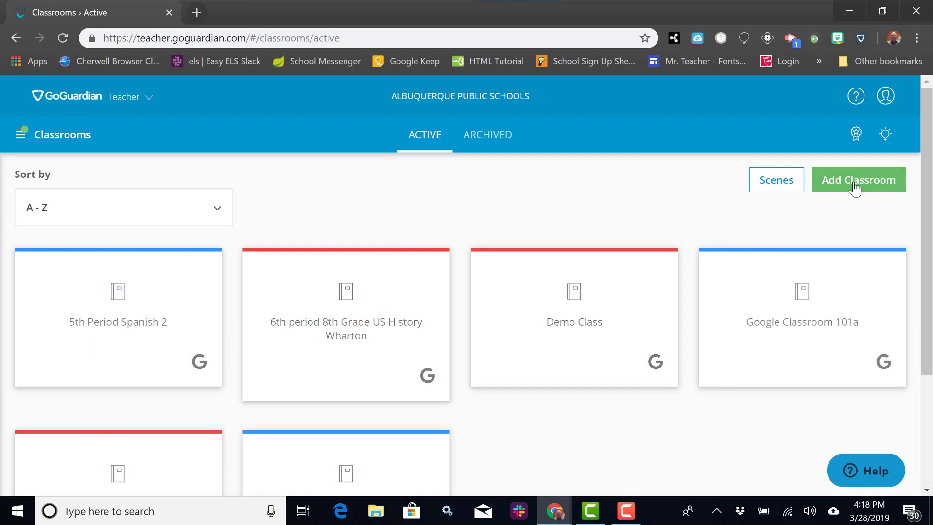
- Start a new classroom and review the empty Add Classroom form fields
click(856, 187)
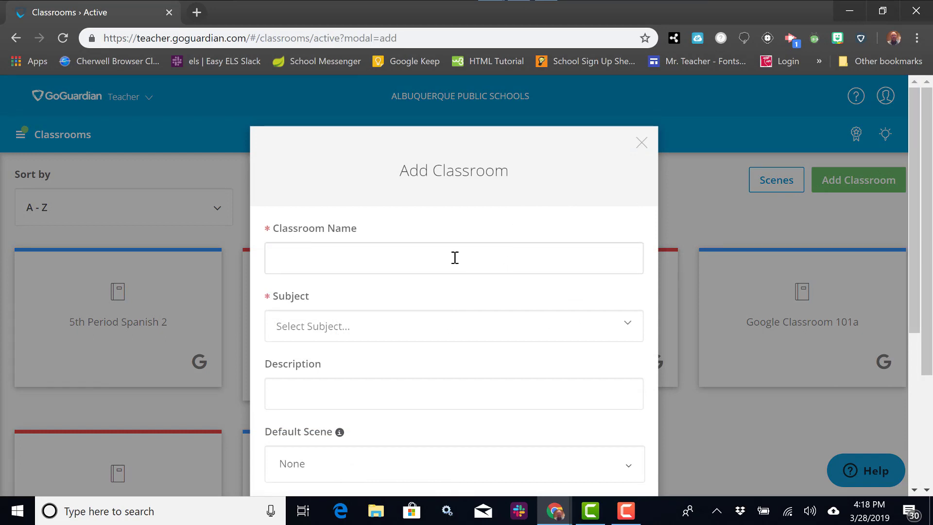
scroll(455, 258, down, 3)
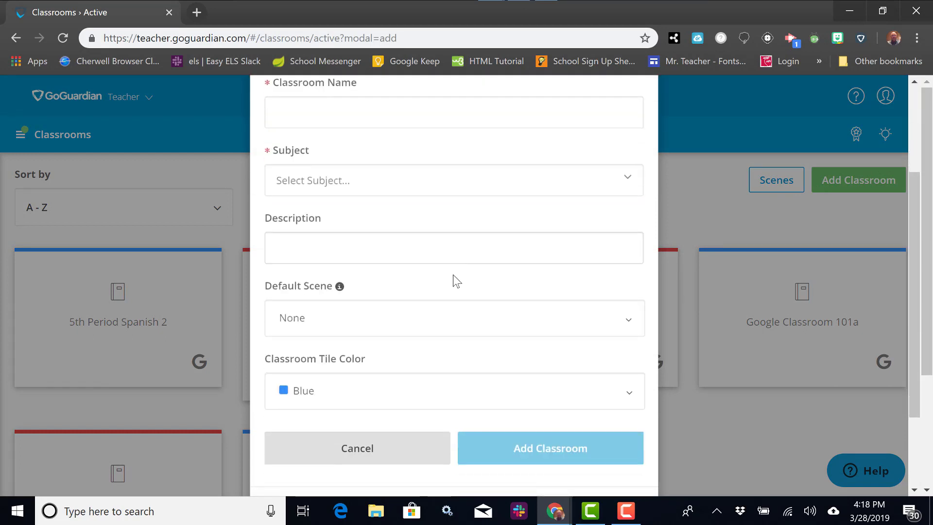
scroll(458, 334, down, 2)
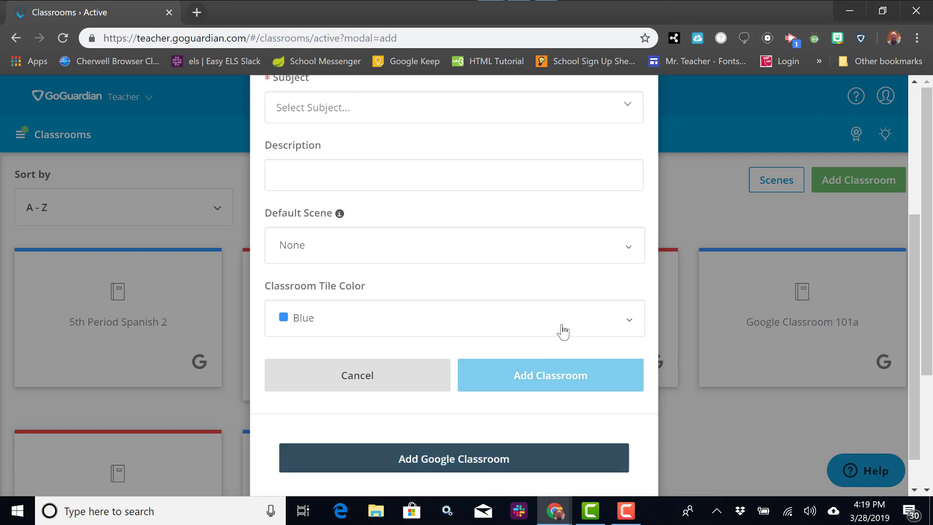
scroll(562, 328, up, 4)
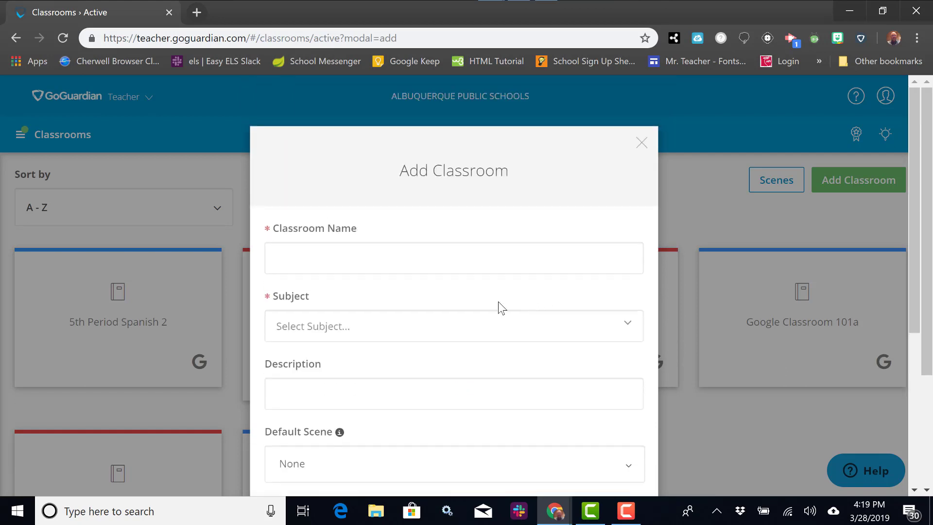
- Create the classroom 'Period 1' with subject Math
click(372, 255)
text(Perio)
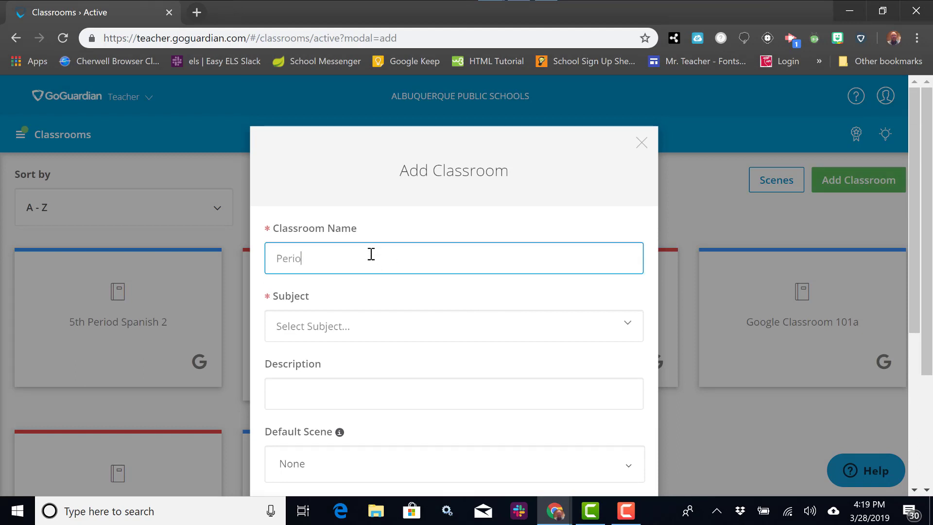
text(d 1)
click(386, 340)
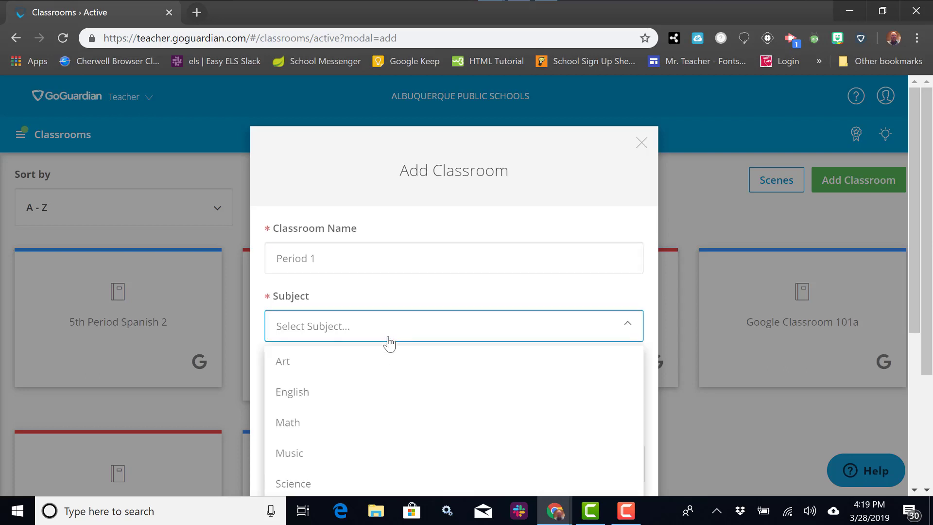
click(311, 428)
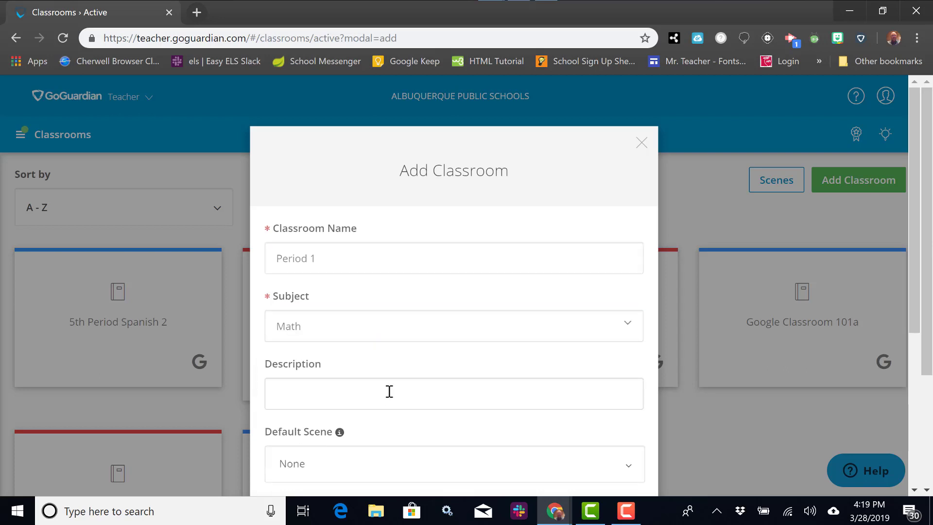
scroll(386, 389, down, 2)
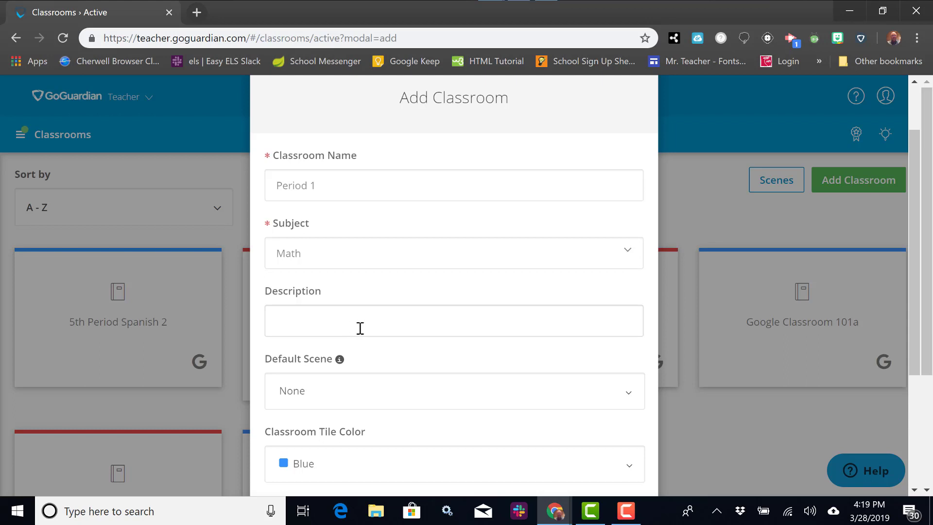
scroll(367, 340, down, 2)
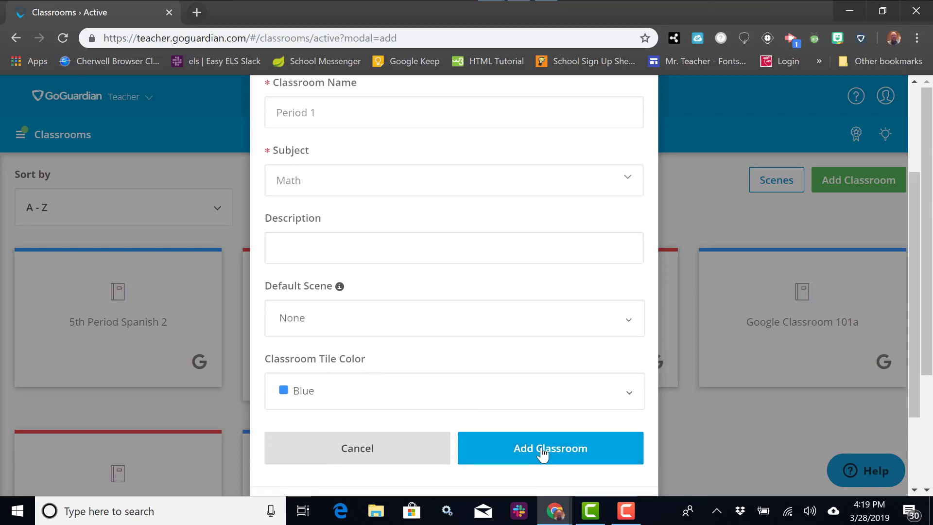
click(543, 452)
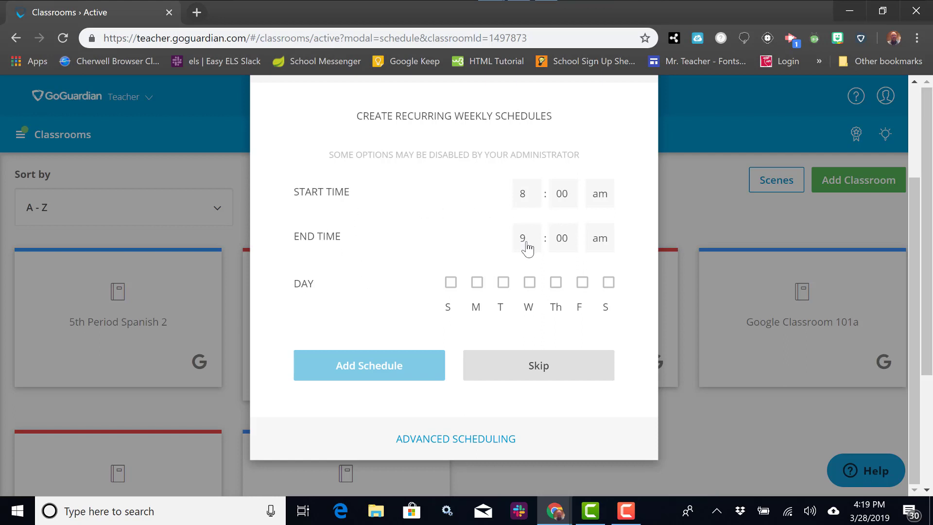
- Set the Period 1 class time to 8:15–9:15 am
click(564, 241)
scroll(559, 311, down, 3)
click(559, 342)
click(562, 197)
scroll(559, 272, down, 3)
click(559, 281)
- Schedule the class Monday through Friday and save the recurring schedule
click(477, 283)
click(503, 282)
click(530, 283)
click(556, 282)
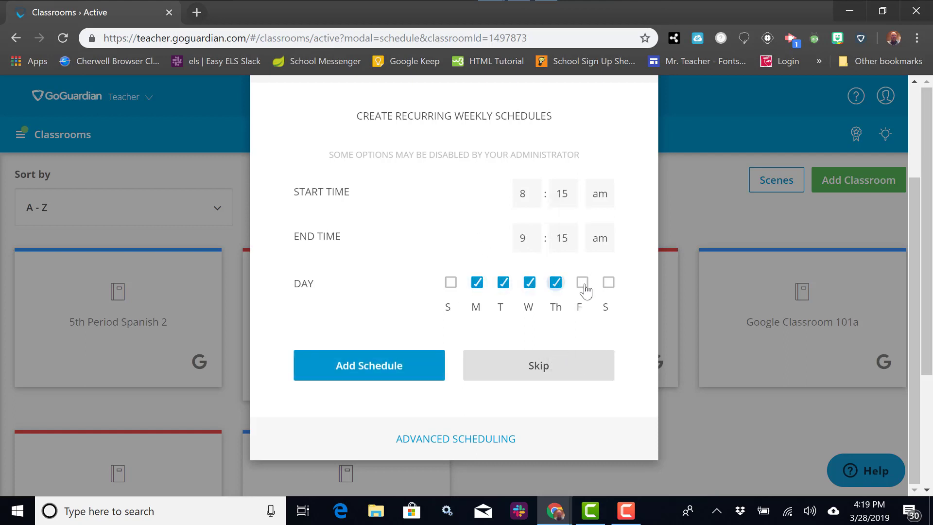
click(582, 282)
click(390, 365)
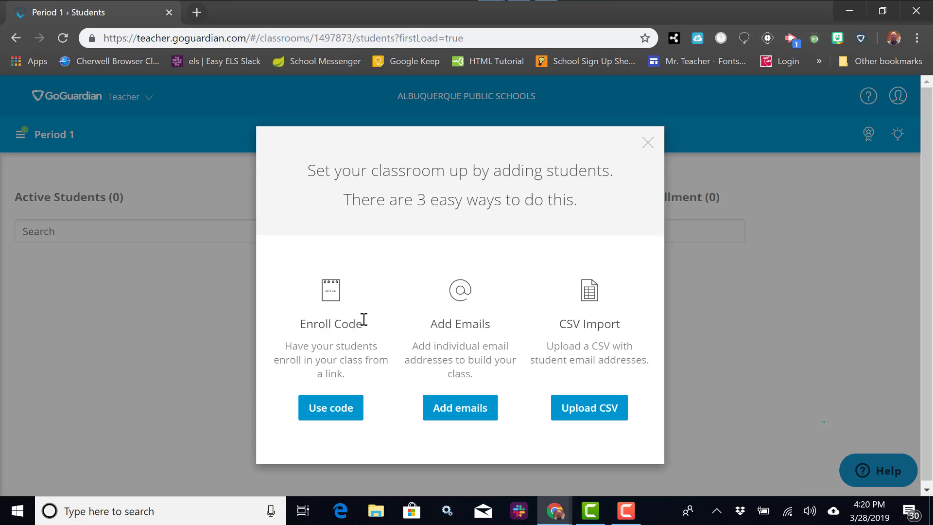
- Enroll one student in Period 1 using their school email address
click(467, 419)
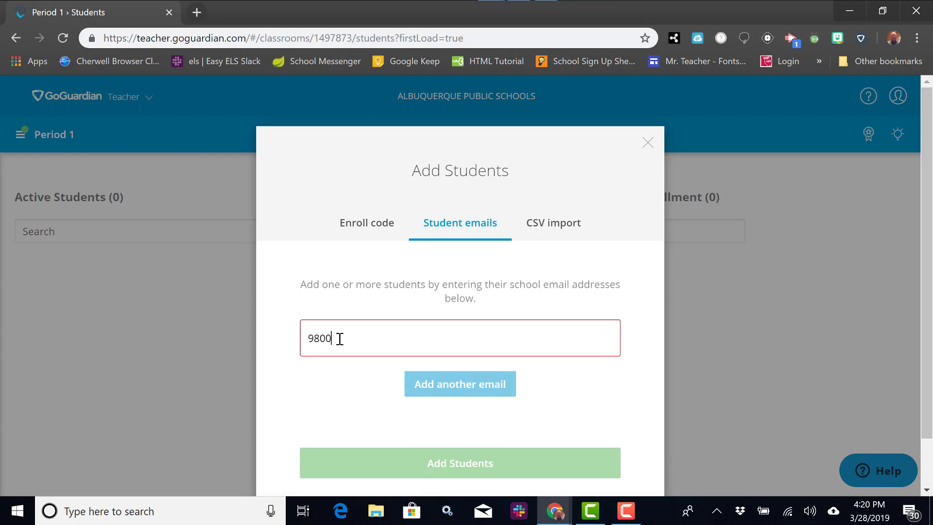
click(450, 462)
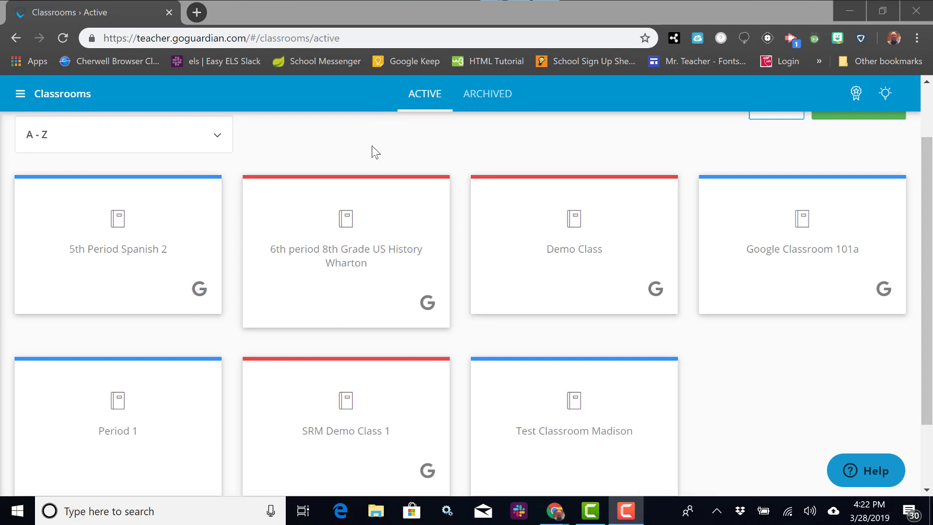
- Start a one-hour monitoring session for Demo Class
click(563, 238)
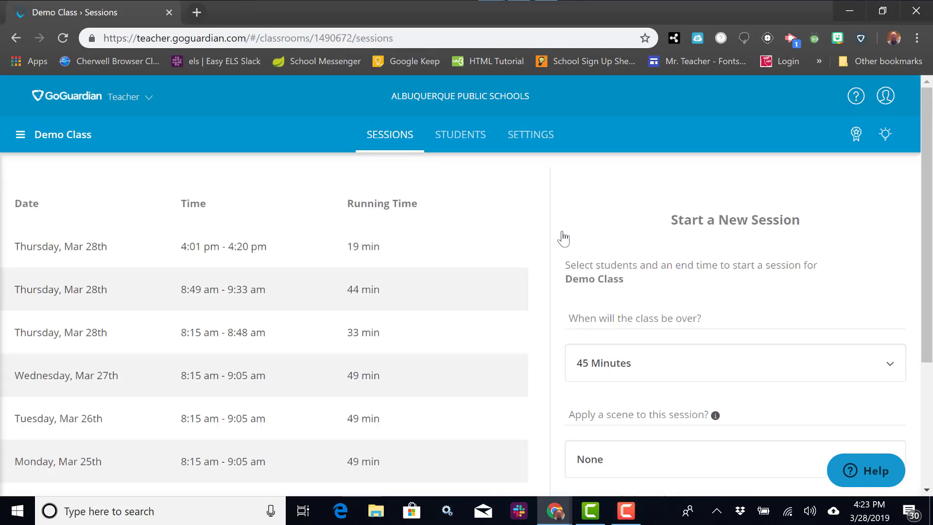
click(395, 137)
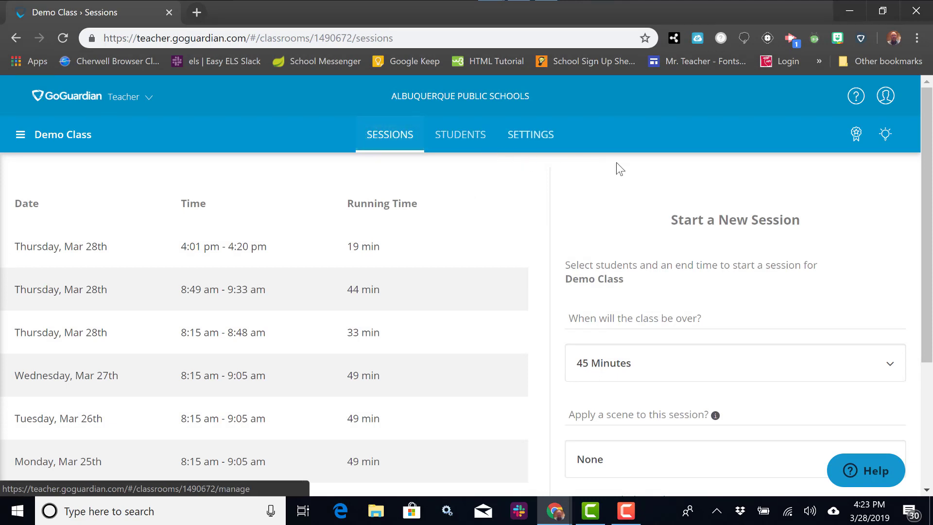
scroll(627, 166, down, 1)
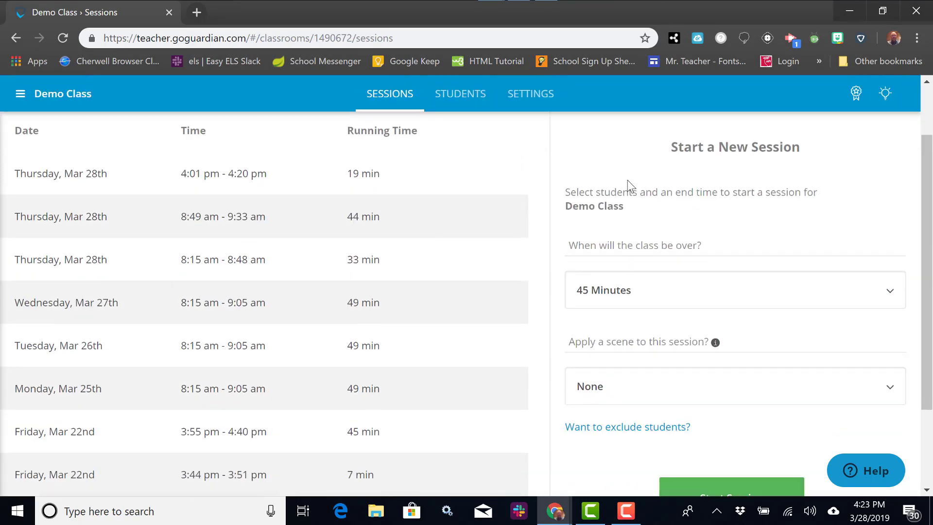
click(675, 294)
click(622, 398)
scroll(629, 319, down, 2)
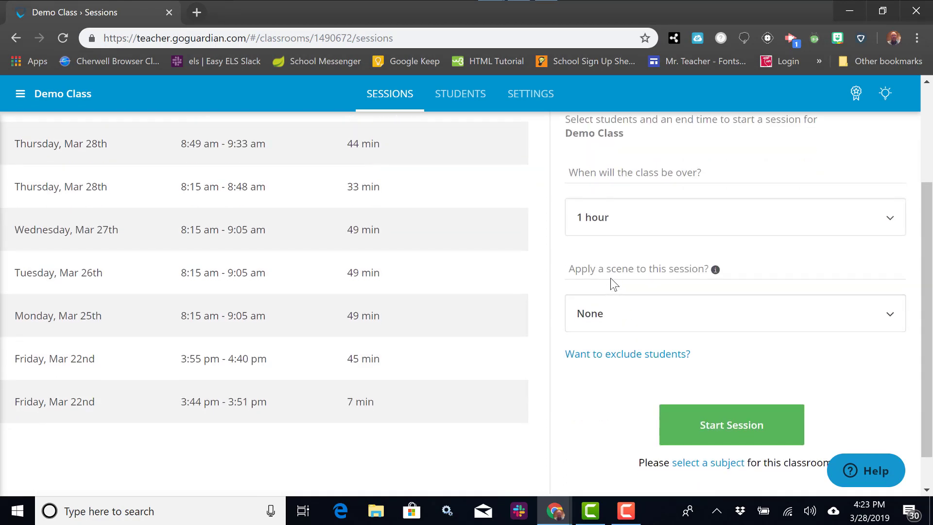
scroll(614, 273, down, 1)
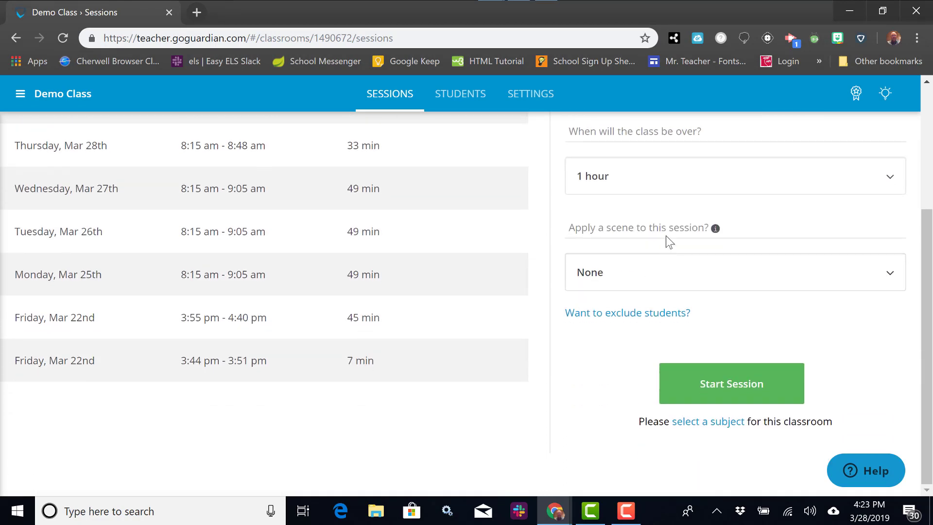
click(694, 389)
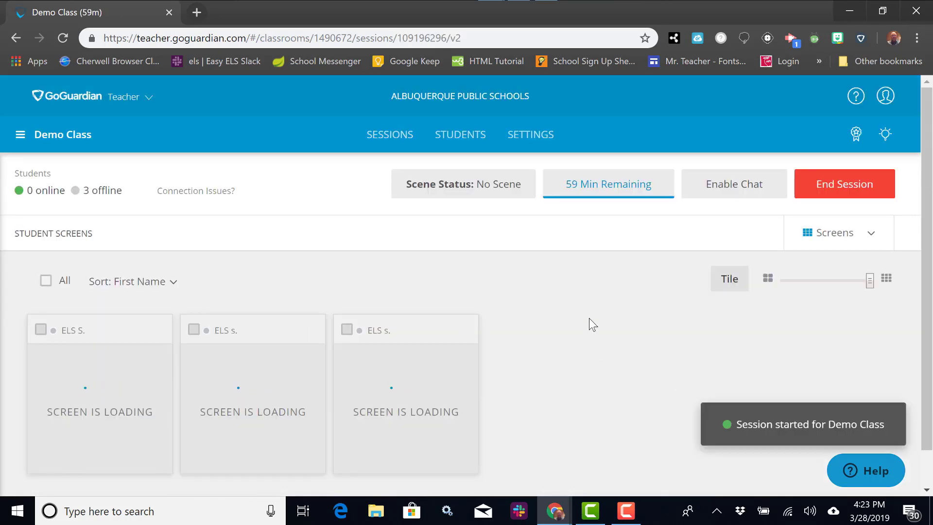
- Turn on chat for the running Demo Class session
scroll(591, 304, down, 1)
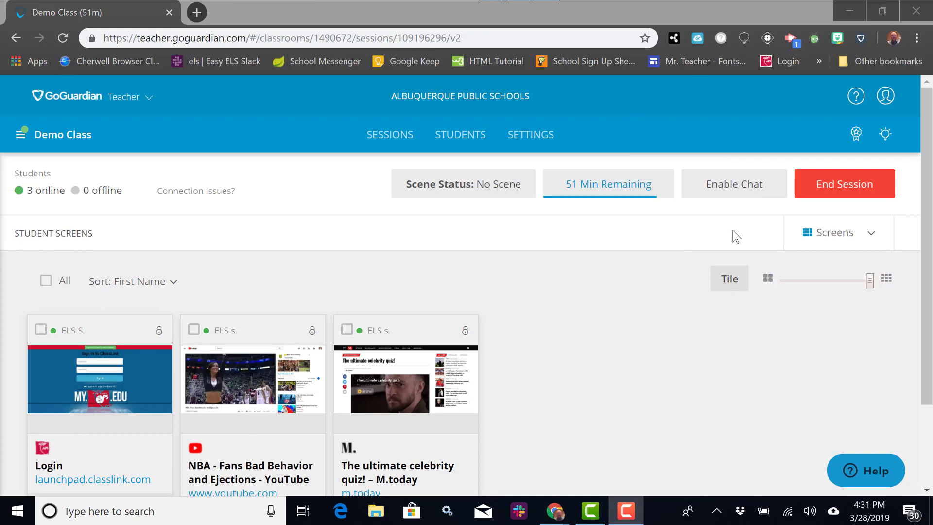
click(733, 192)
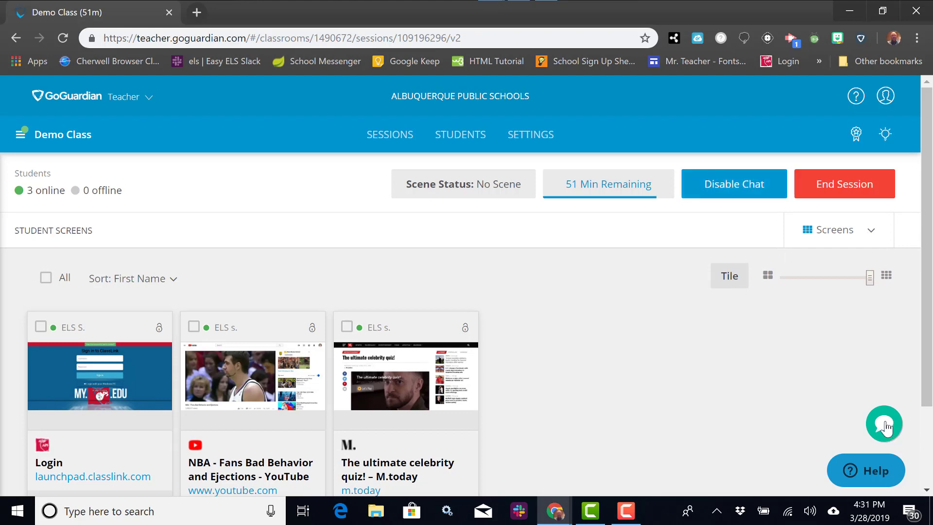
- Send the chat message 'message' to one student
click(884, 425)
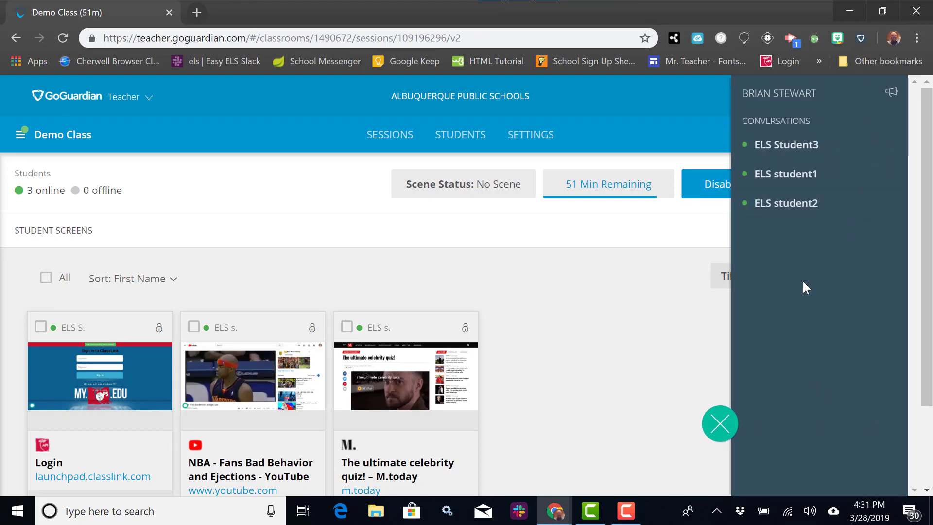
click(799, 204)
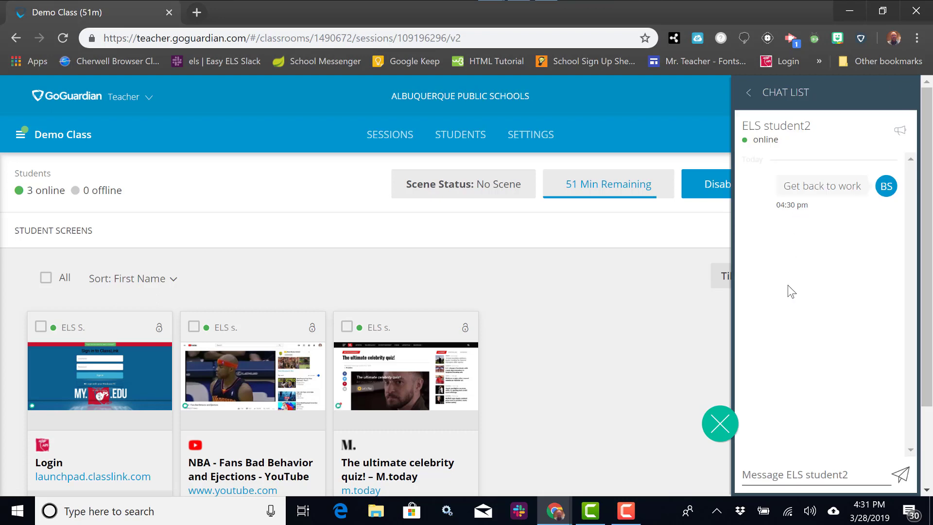
click(790, 473)
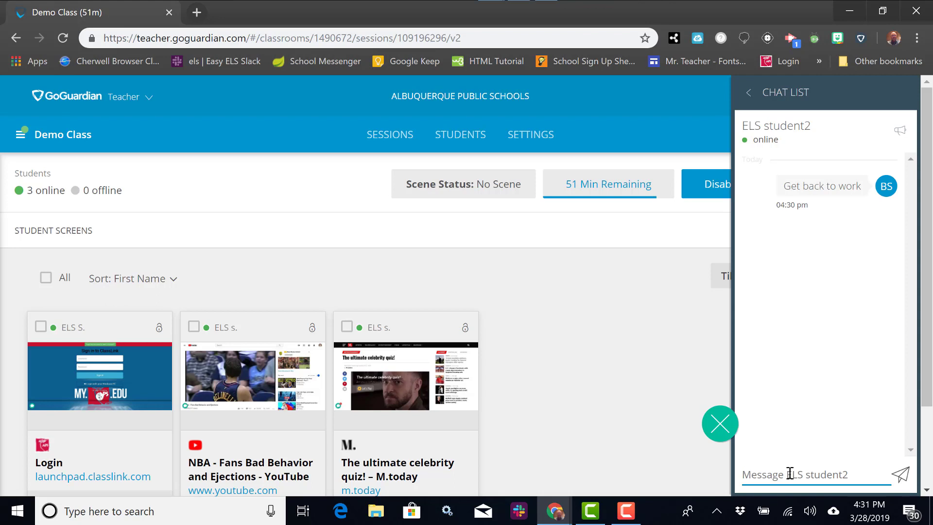
text(message)
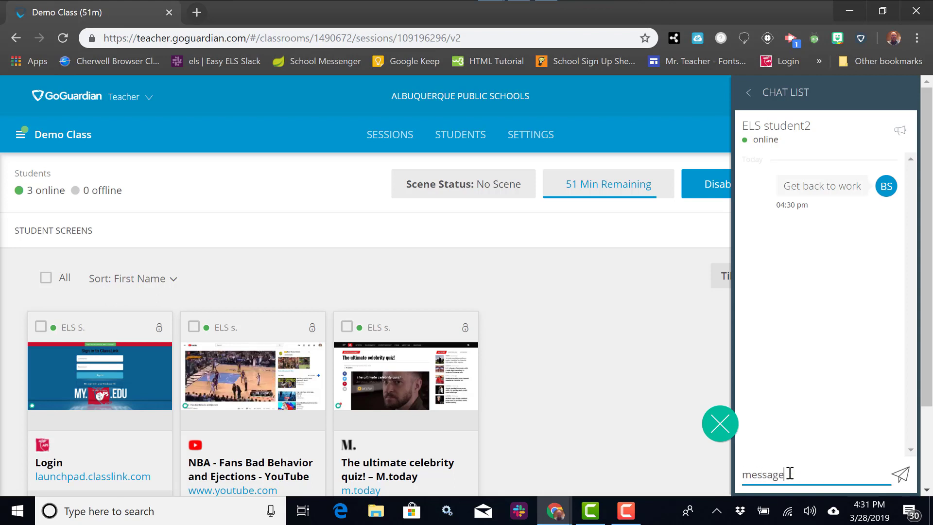
click(901, 475)
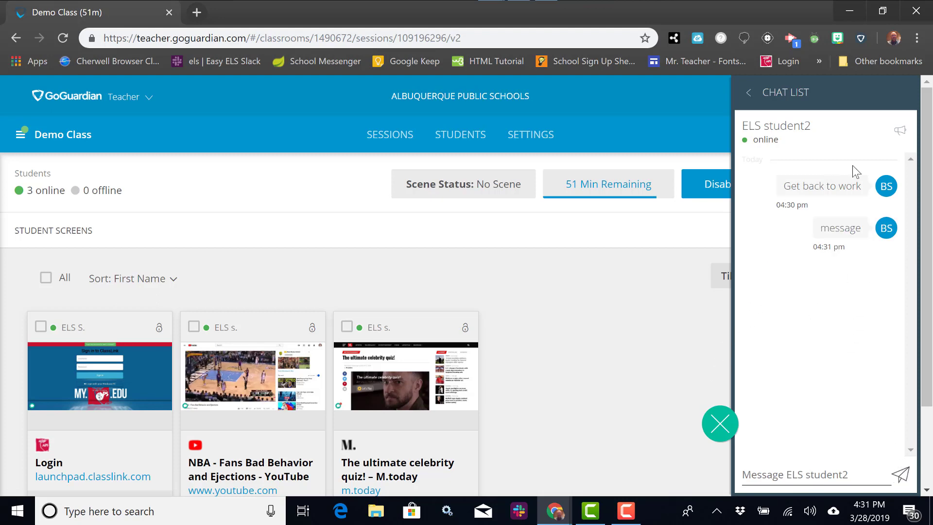
- Switch to announcement mode and send 'one minute warning!'
click(900, 132)
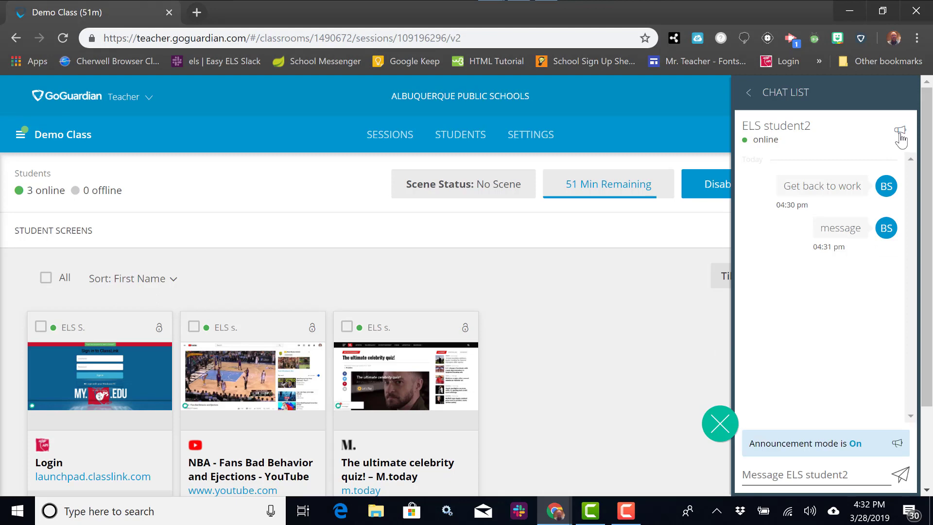
click(782, 476)
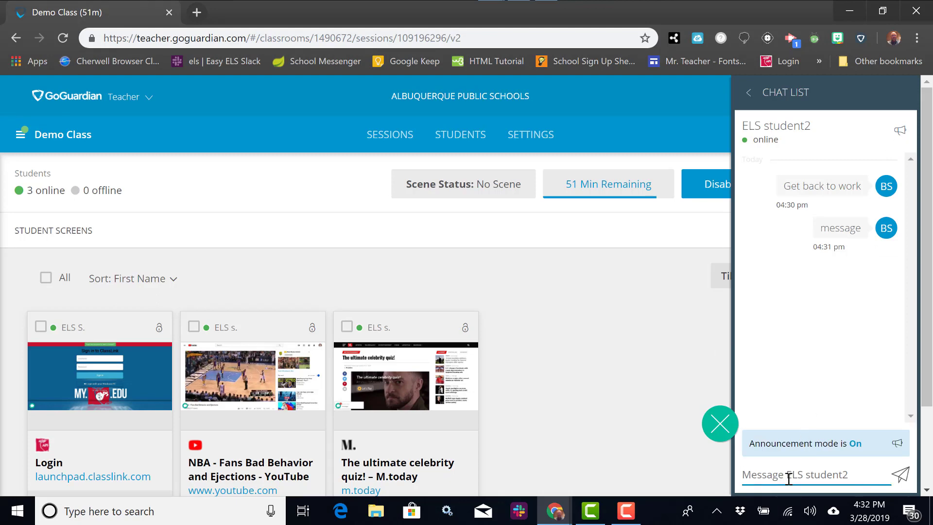
text(one minute warning!)
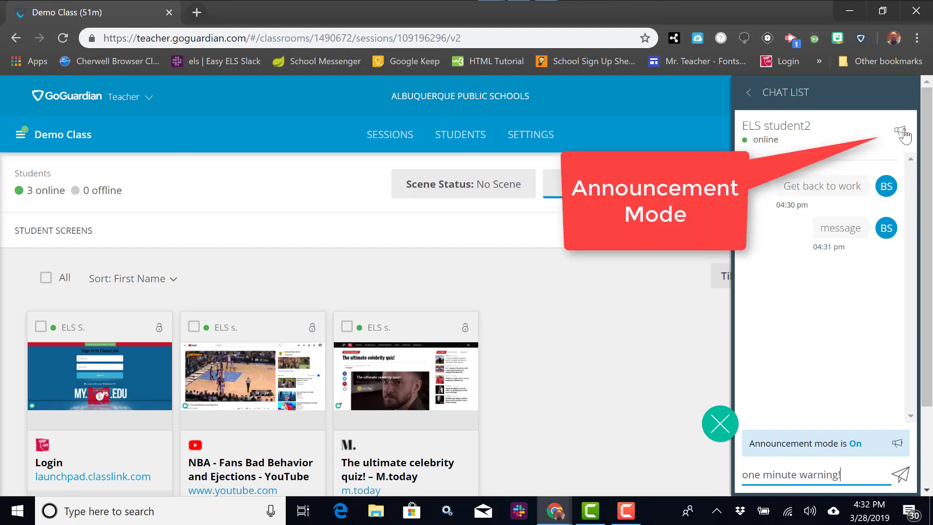
click(902, 479)
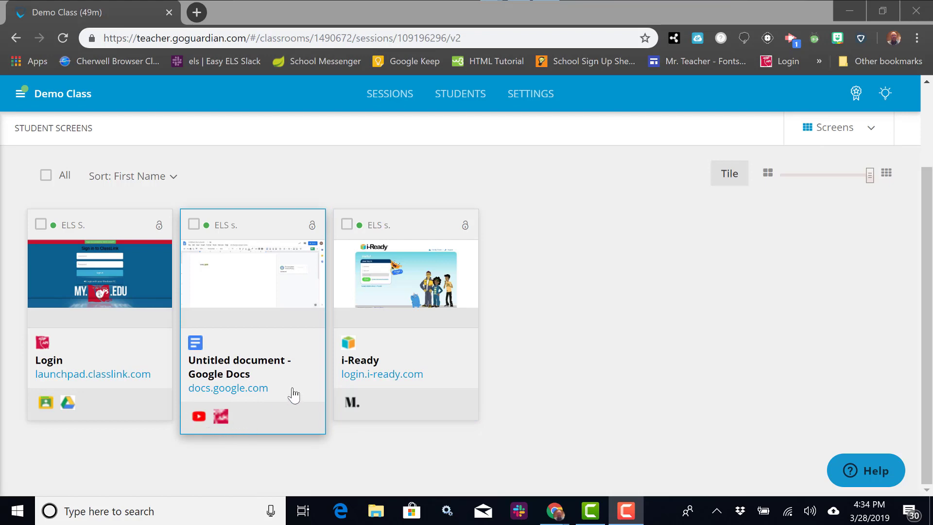
- Close the YouTube tab on the Google Docs student's screen and dismiss the on-task banner
click(252, 320)
scroll(474, 330, down, 3)
scroll(480, 319, down, 3)
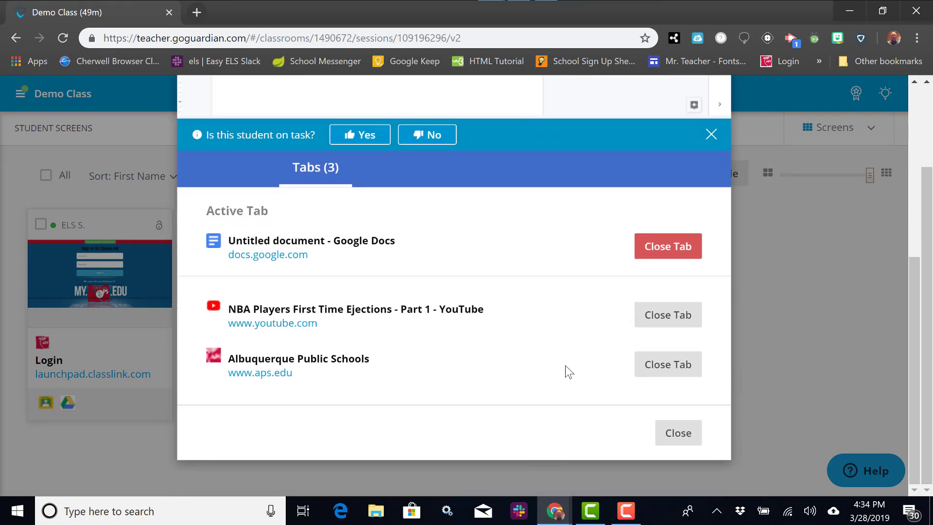
click(668, 320)
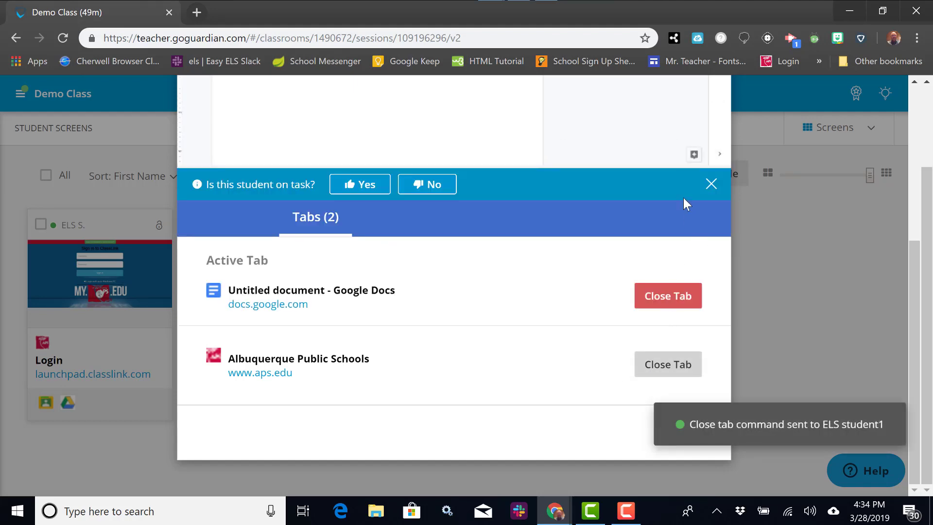
click(711, 183)
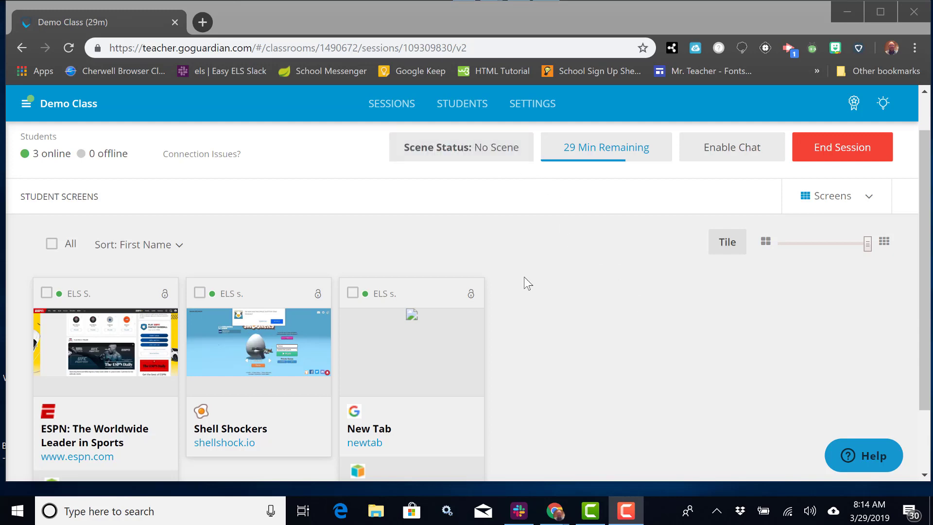
- Open the Research Mode scene and add shellshock.io as a blocked site
click(20, 111)
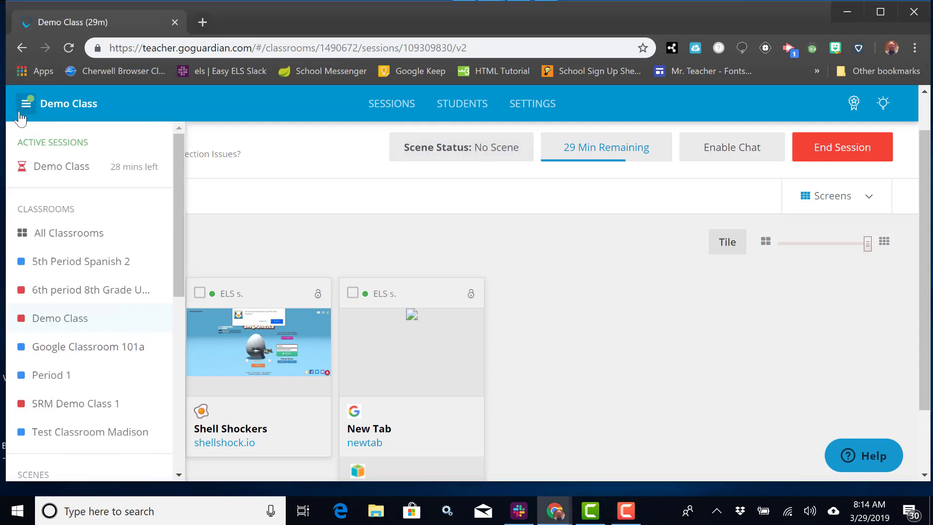
scroll(22, 141, down, 6)
scroll(27, 148, up, 1)
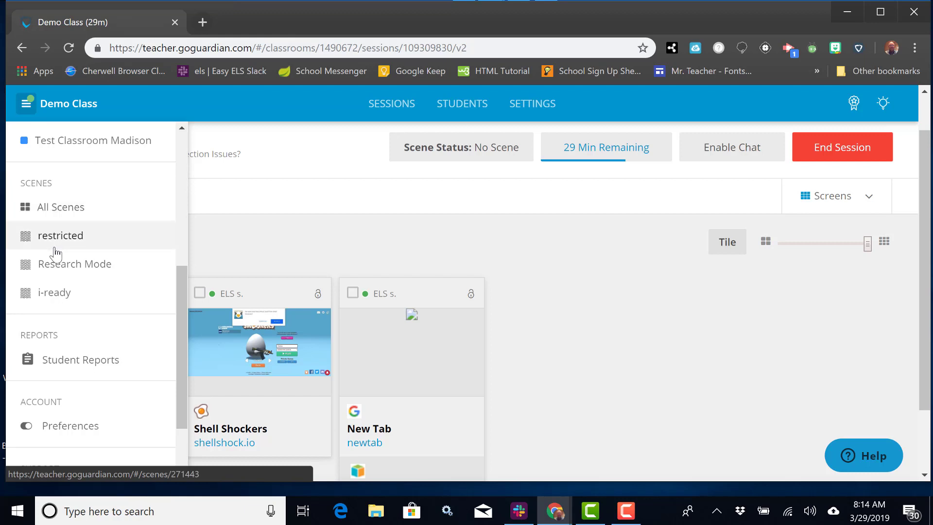
click(56, 271)
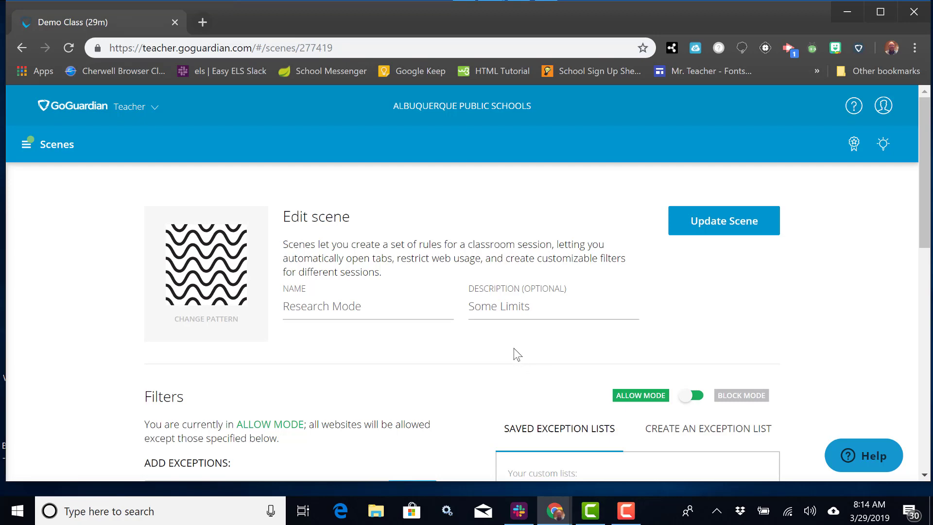
scroll(514, 348, down, 3)
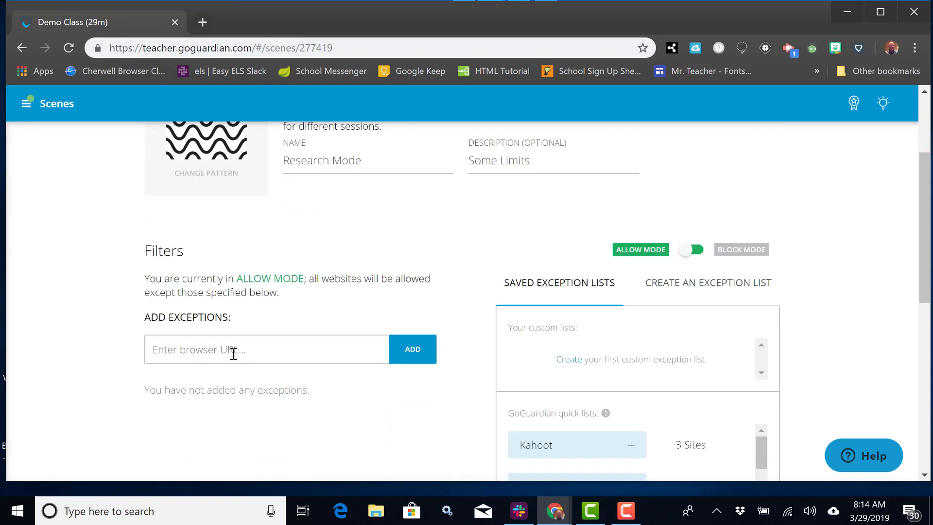
text(shellshock.io)
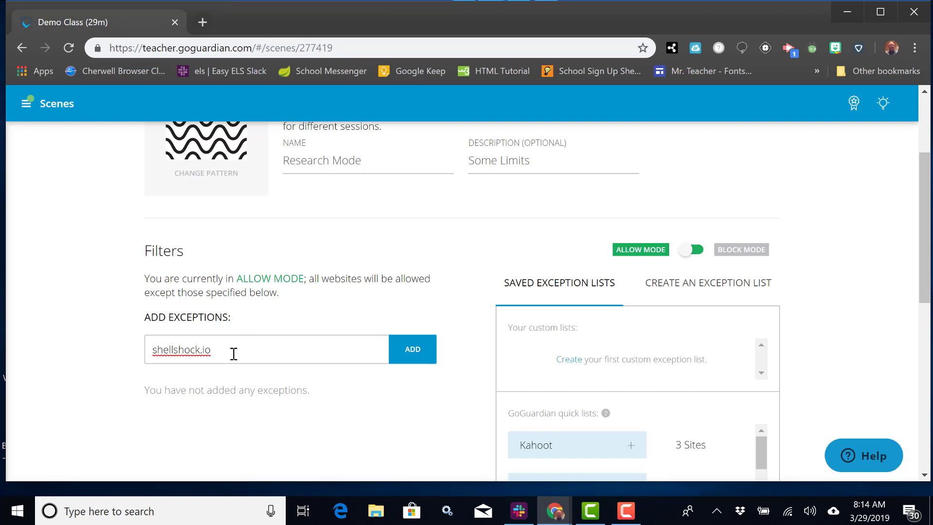
click(414, 356)
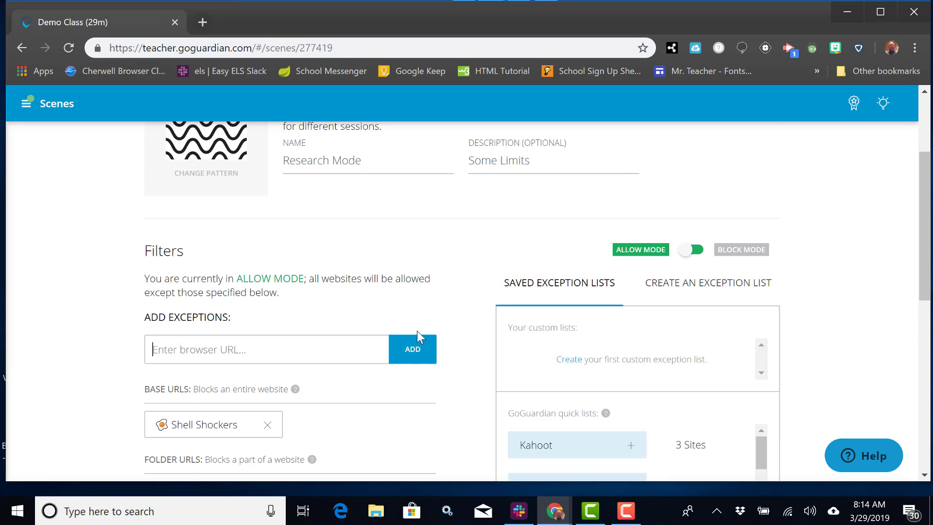
- Limit the scene to 3 open tabs and save the update
scroll(384, 332, down, 3)
scroll(413, 300, down, 5)
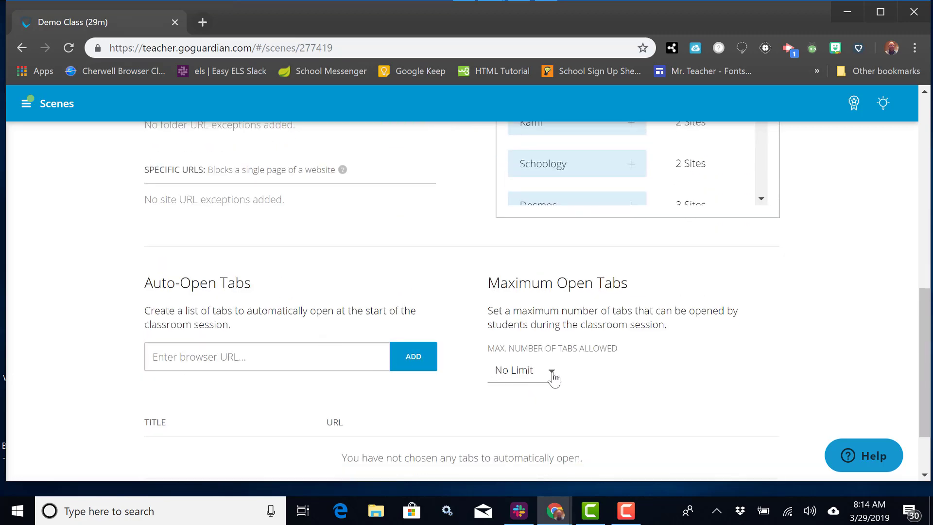
click(552, 376)
click(525, 313)
scroll(842, 306, up, 11)
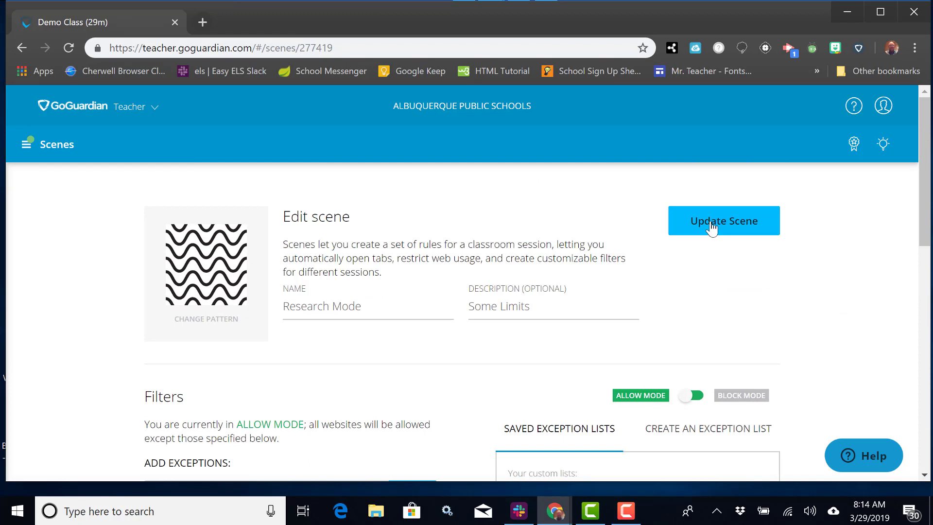
click(712, 227)
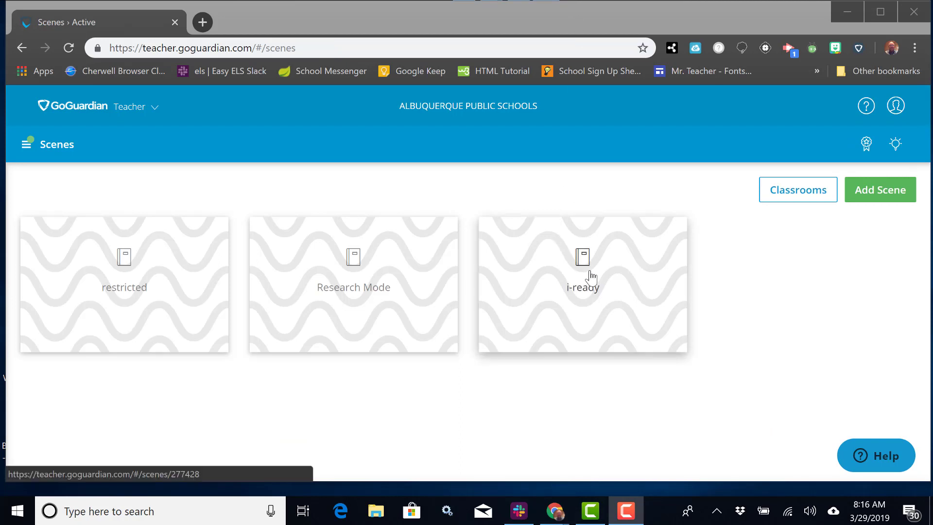
- In the i-ready scene, allow the i-Ready quick list
click(590, 279)
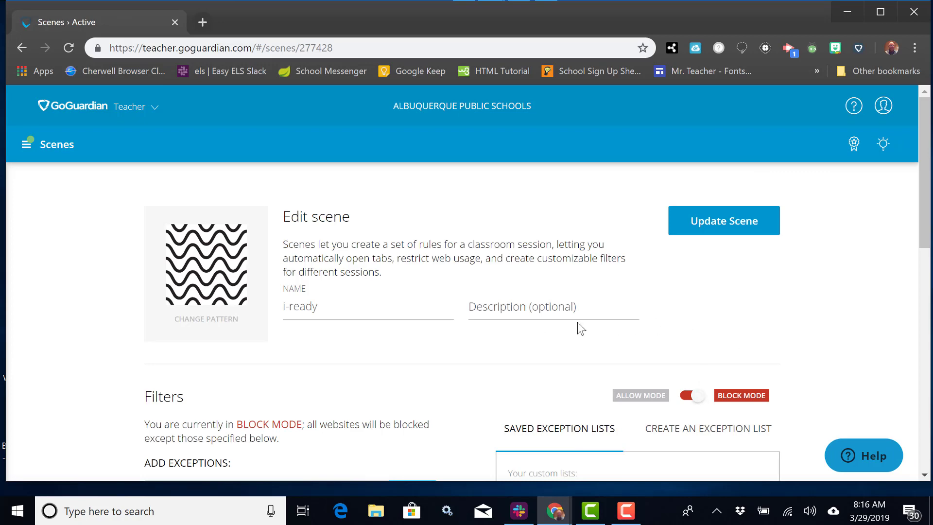
scroll(491, 316, down, 3)
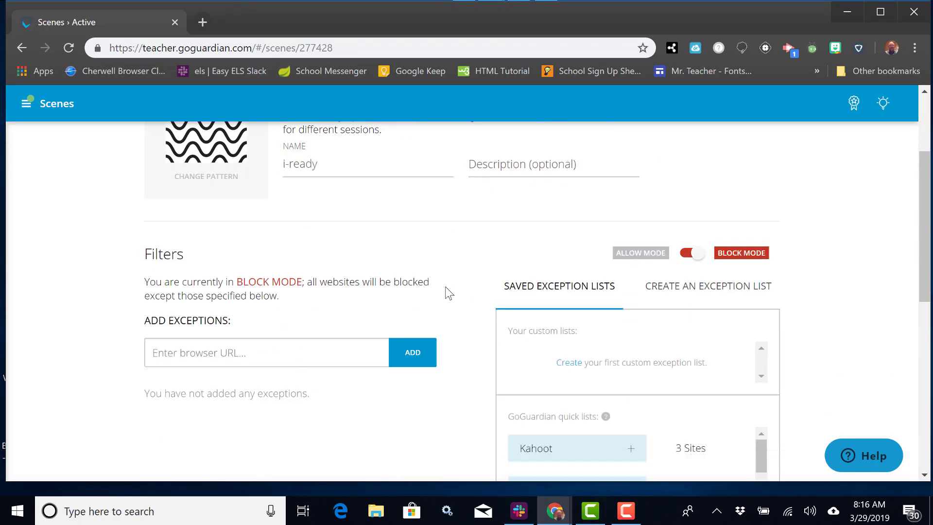
scroll(447, 293, down, 5)
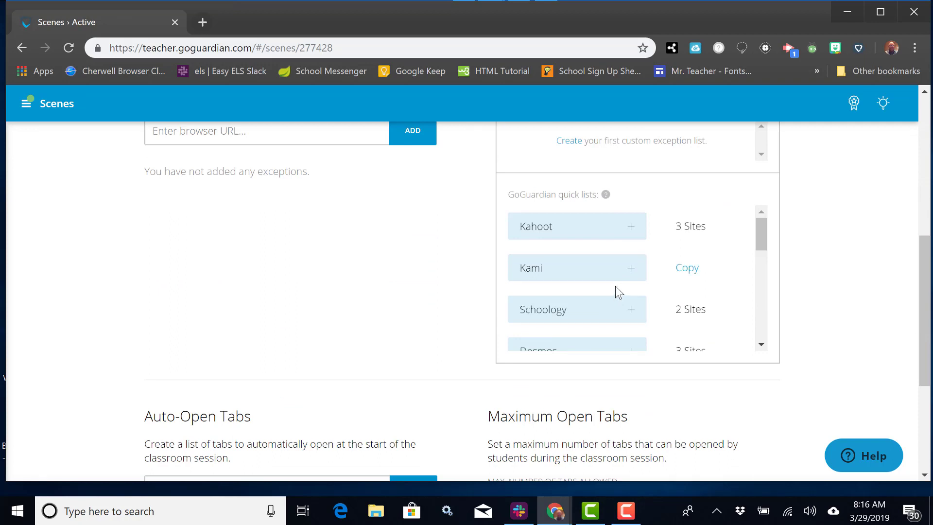
scroll(615, 285, down, 5)
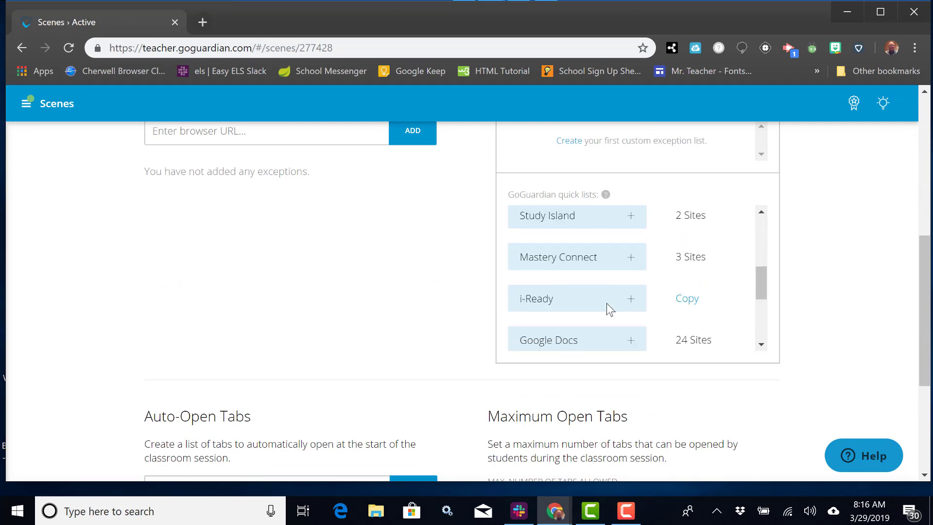
click(631, 304)
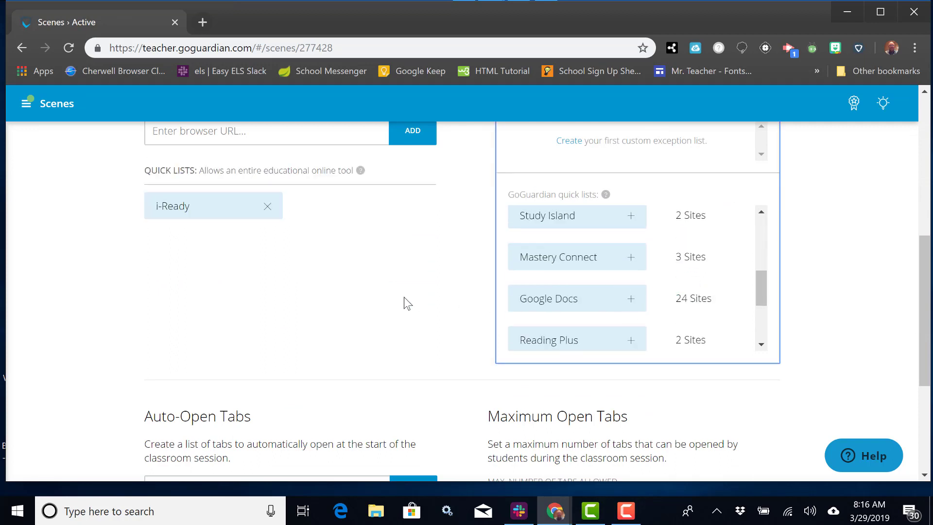
- Add i-ready.com as an auto-open tab for the scene
scroll(404, 298, up, 1)
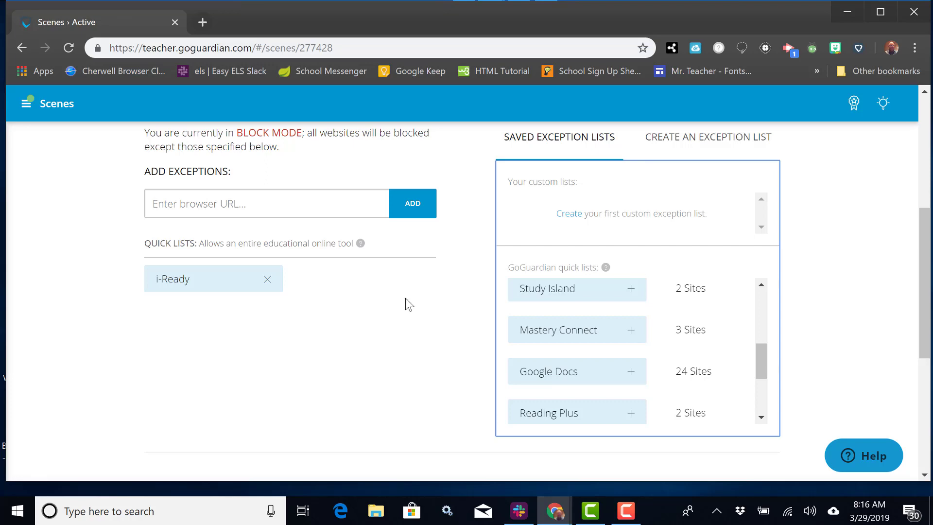
scroll(404, 294, down, 5)
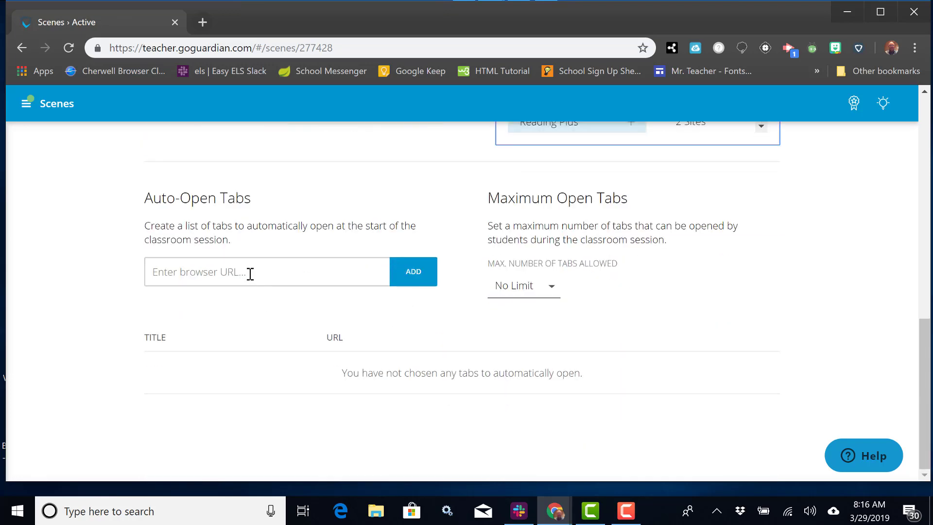
click(250, 274)
text(i-ready.com)
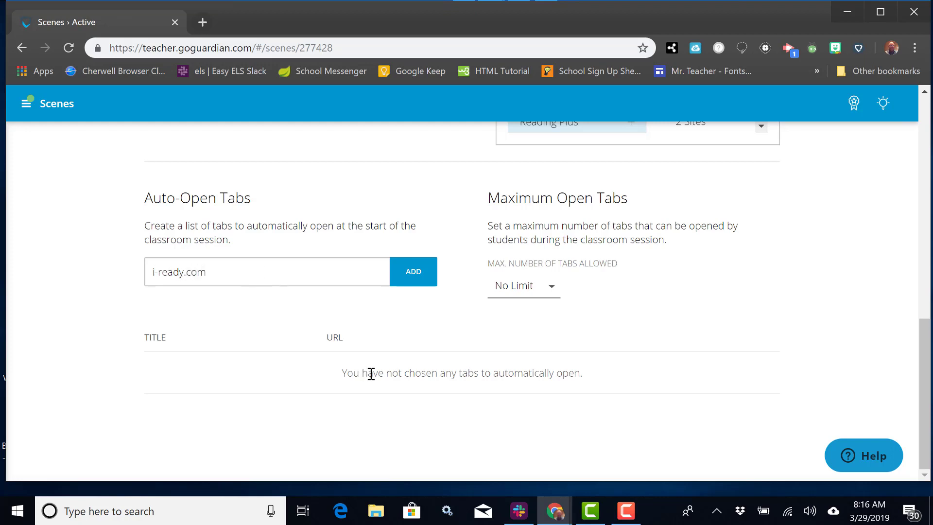
click(419, 277)
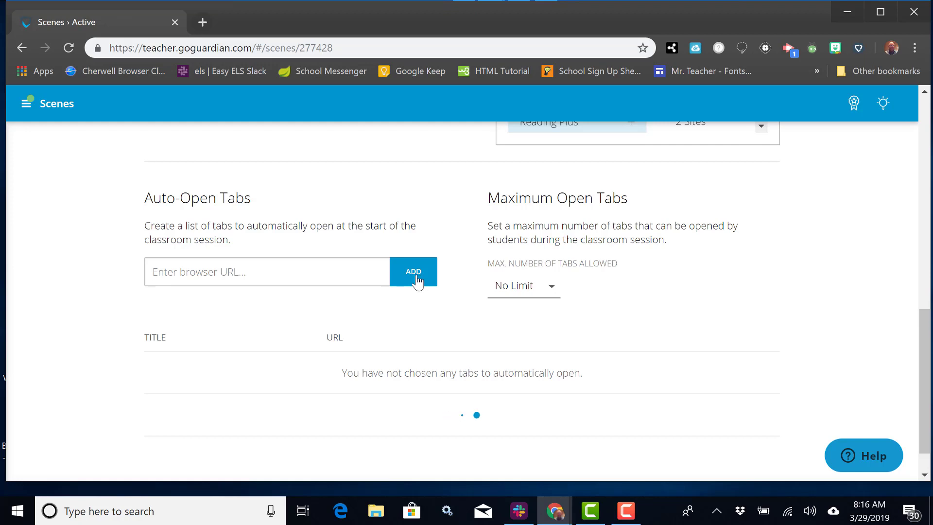
- Limit students to 1 open tab and save the i-ready scene with Update Scene
click(545, 294)
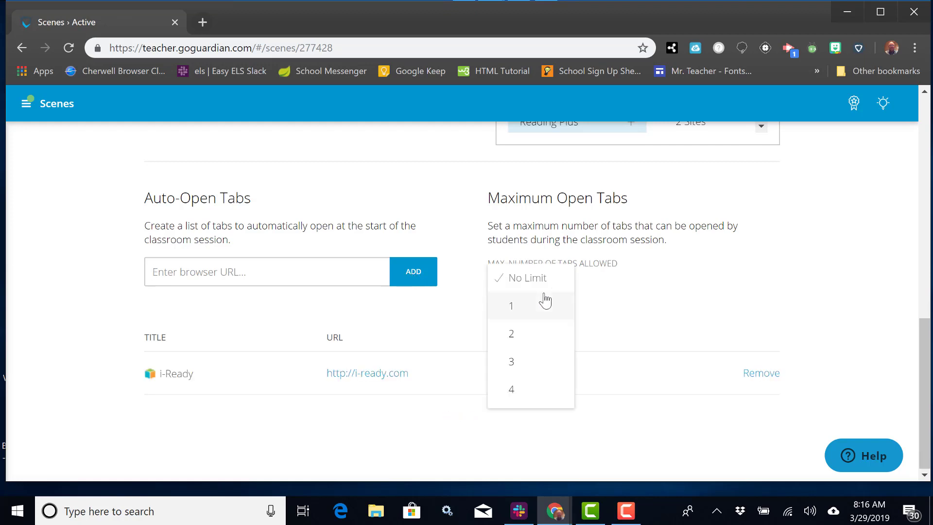
click(519, 314)
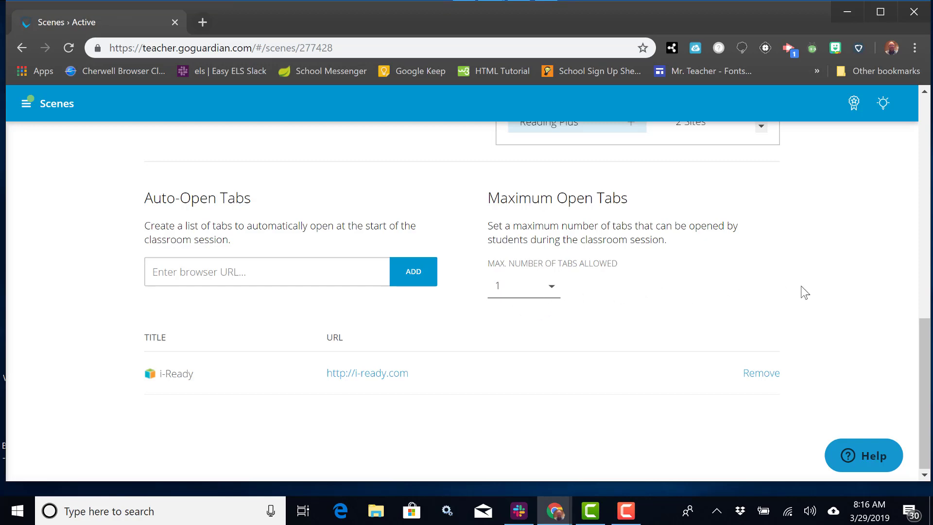
scroll(799, 284, up, 5)
scroll(818, 284, up, 5)
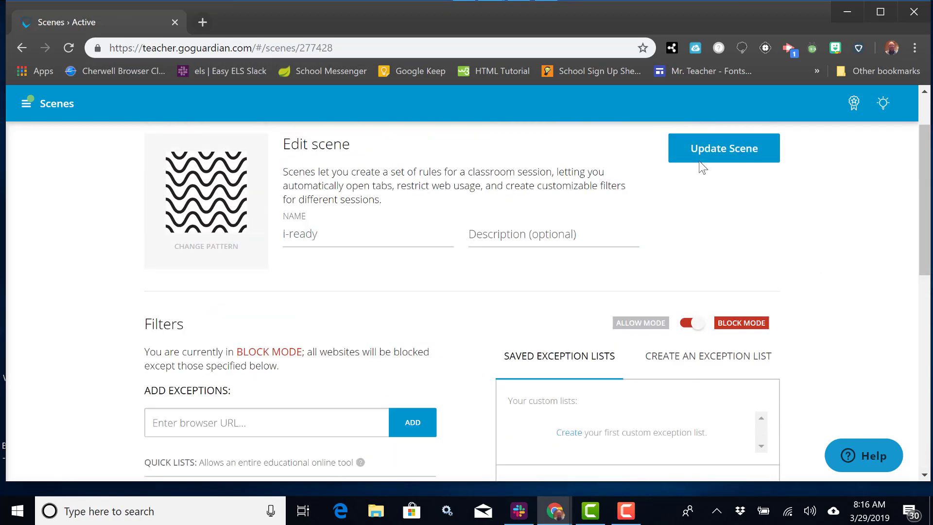
click(710, 148)
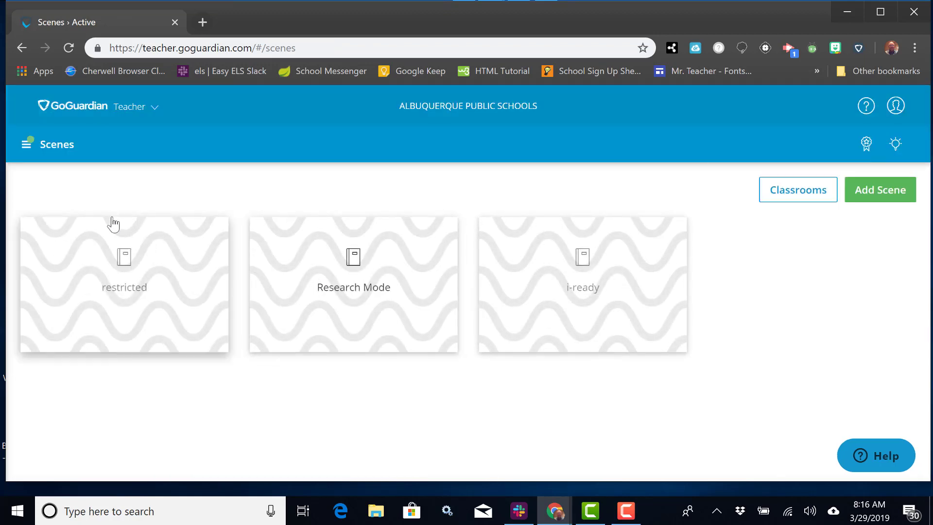
- Go to the live Demo Class session from the sidebar
click(26, 146)
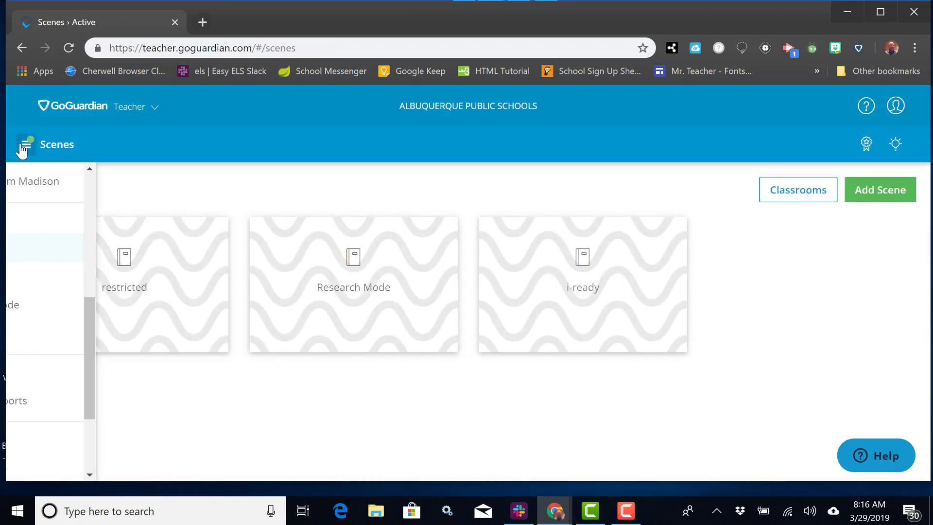
scroll(68, 301, up, 5)
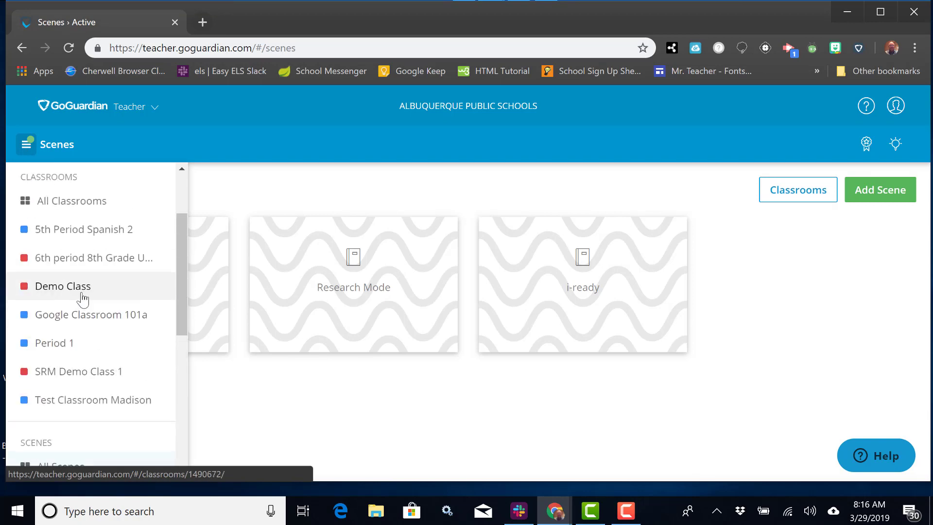
click(76, 290)
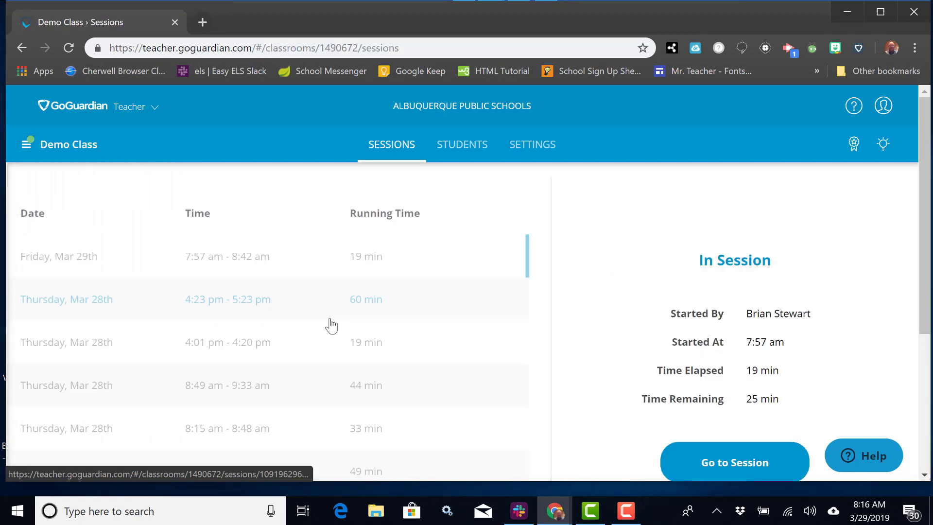
click(713, 469)
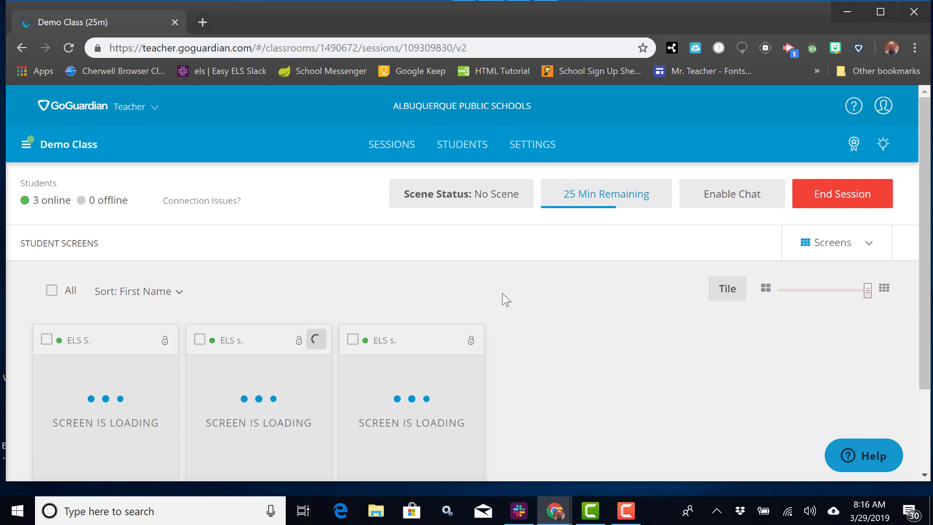
- Apply the i-ready scene to the session, then end the session and confirm
click(481, 204)
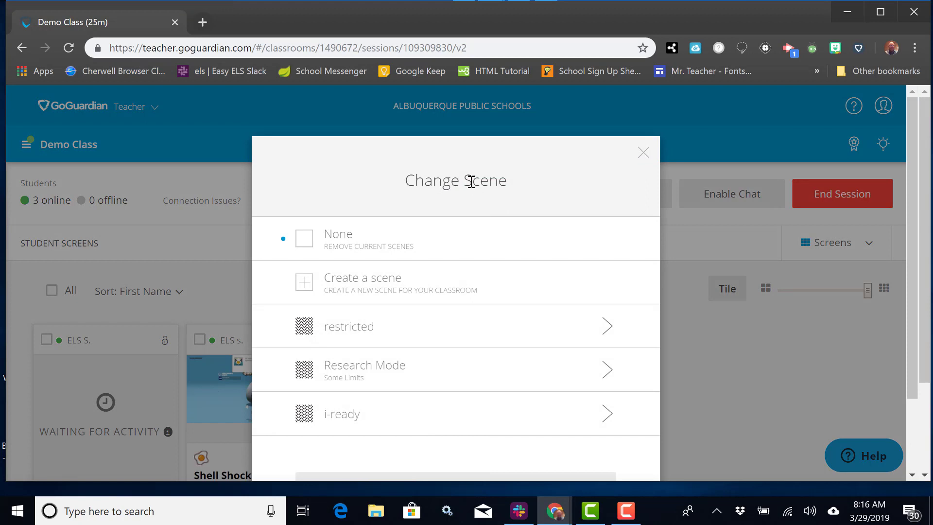
drag(489, 180, 521, 162)
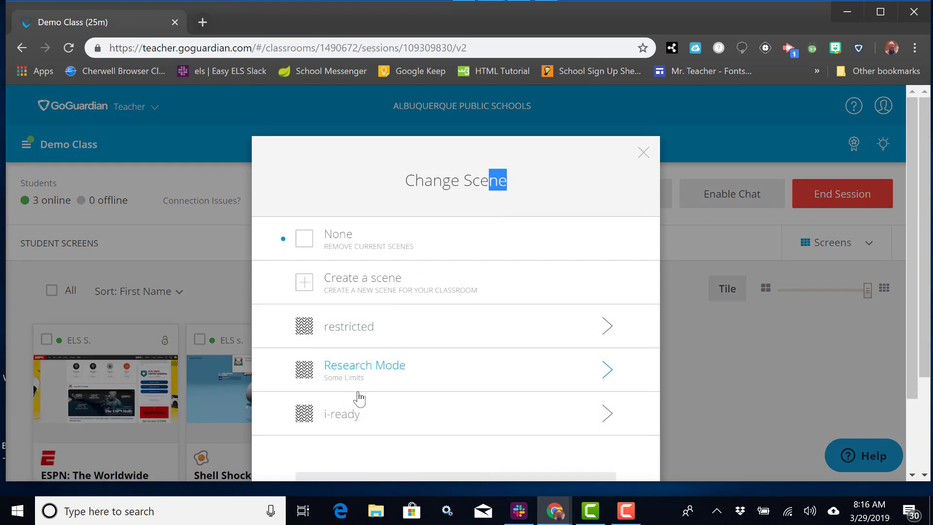
click(337, 419)
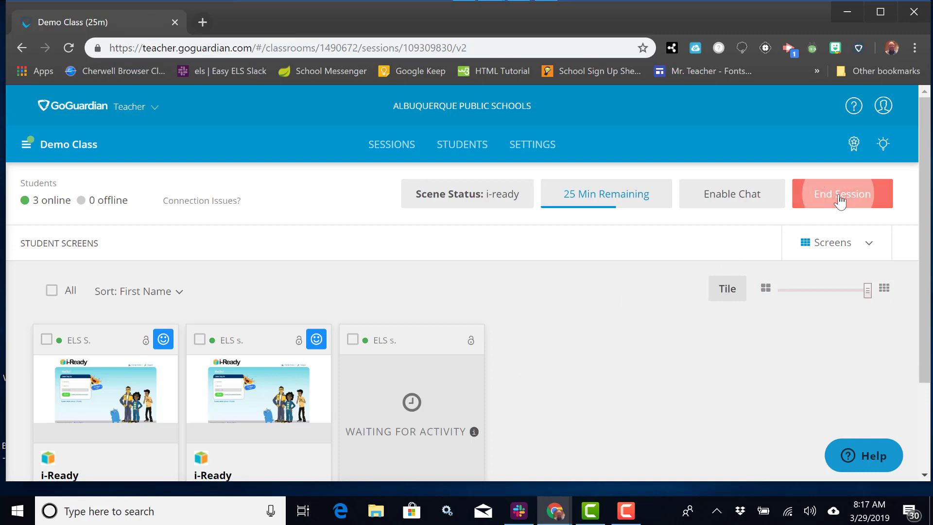
click(840, 199)
click(542, 362)
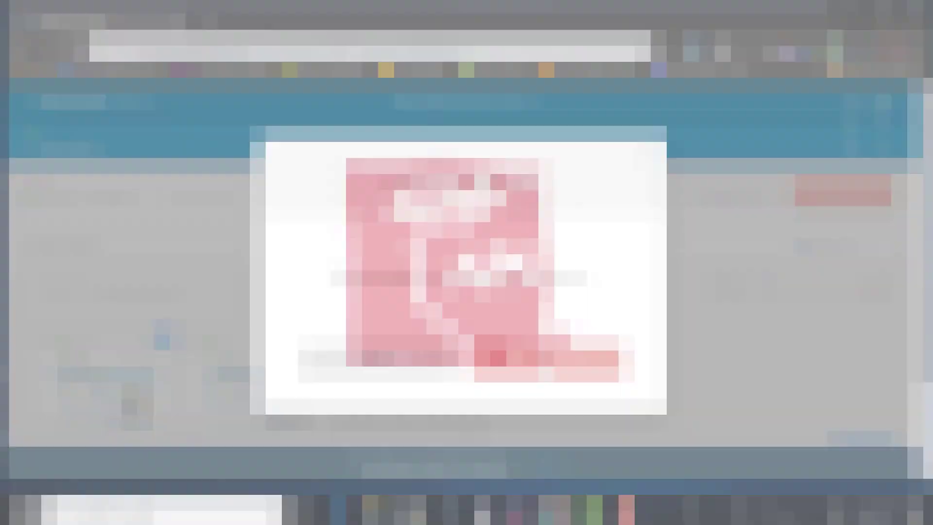